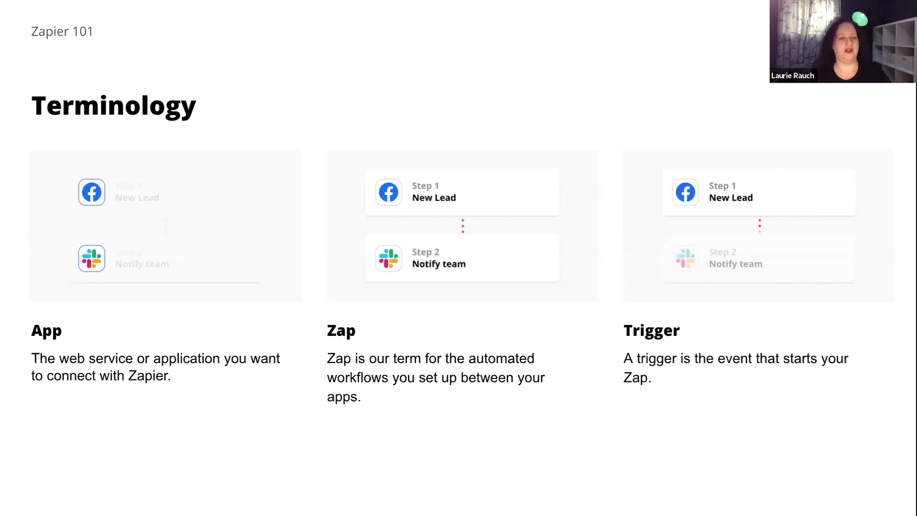
# Advance to the 'Terminology, cont.' slide defining Action, Tasks and Task History.
pyautogui.press('Right')
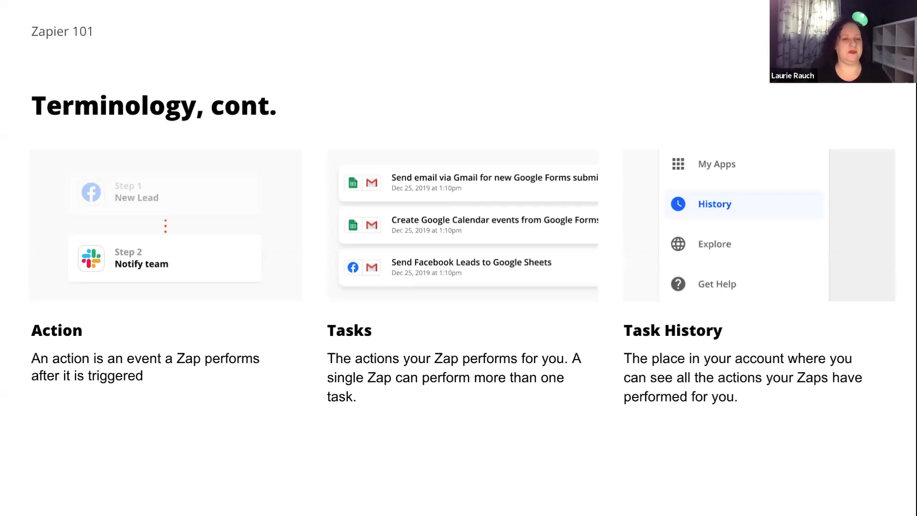
# Advance past the 'Live demo' slide so the Zapier dashboard is showing.
pyautogui.press('Right')
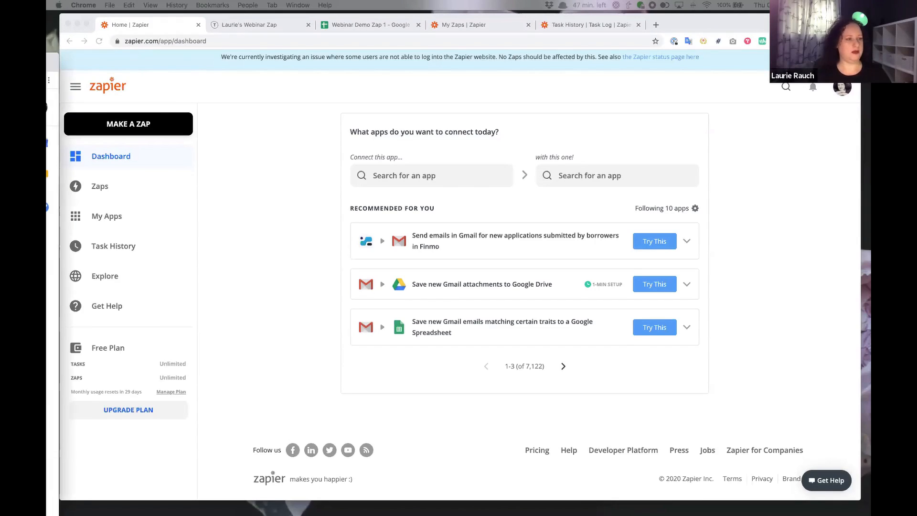
# Choose Typeform as the first app and expand the first suggested Typeform Zap.
pyautogui.click(469, 182)
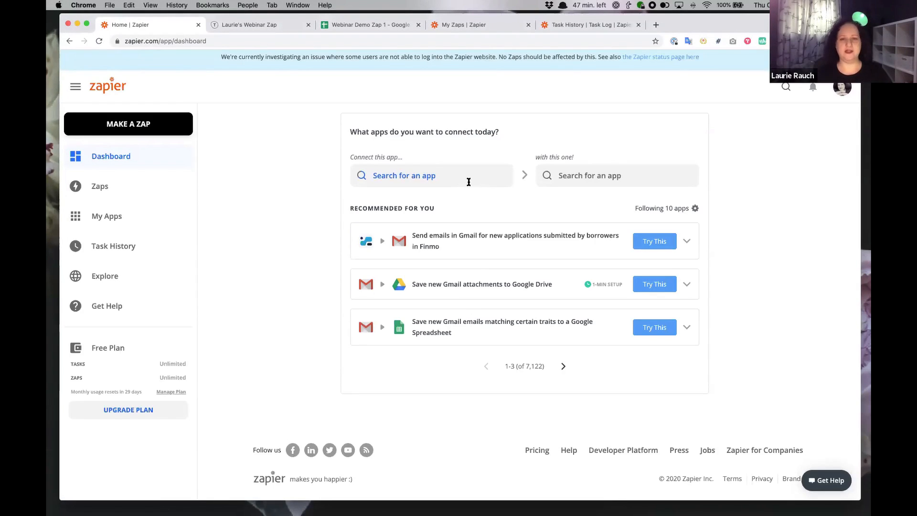
pyautogui.click(434, 175)
pyautogui.write('Typefom')
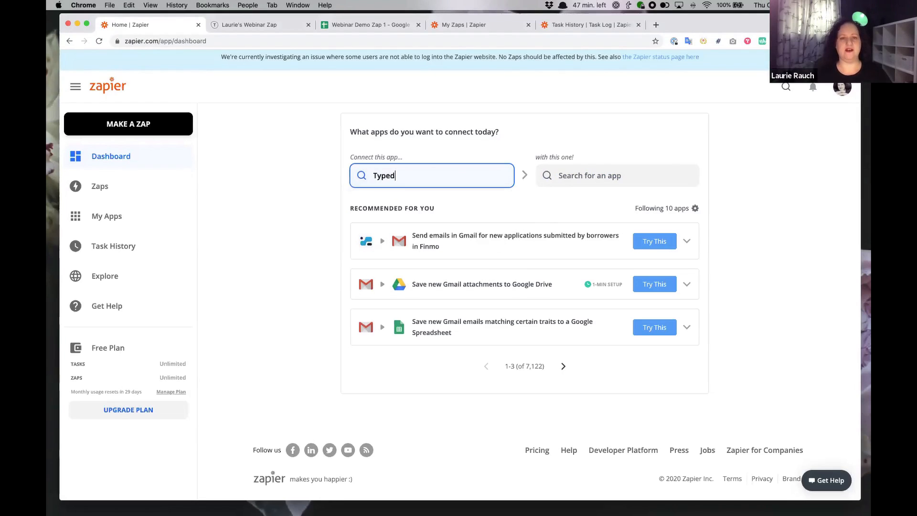
pyautogui.press('BackSpace')
pyautogui.write('r')
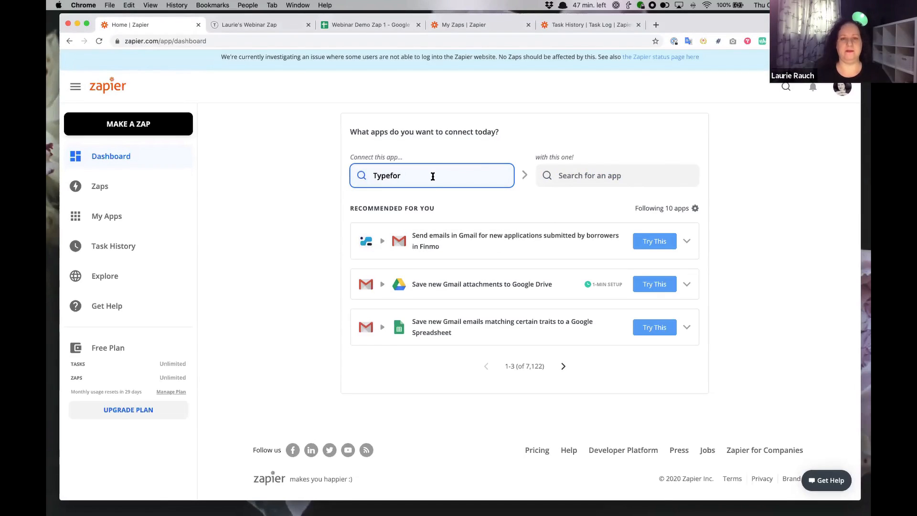
pyautogui.click(431, 200)
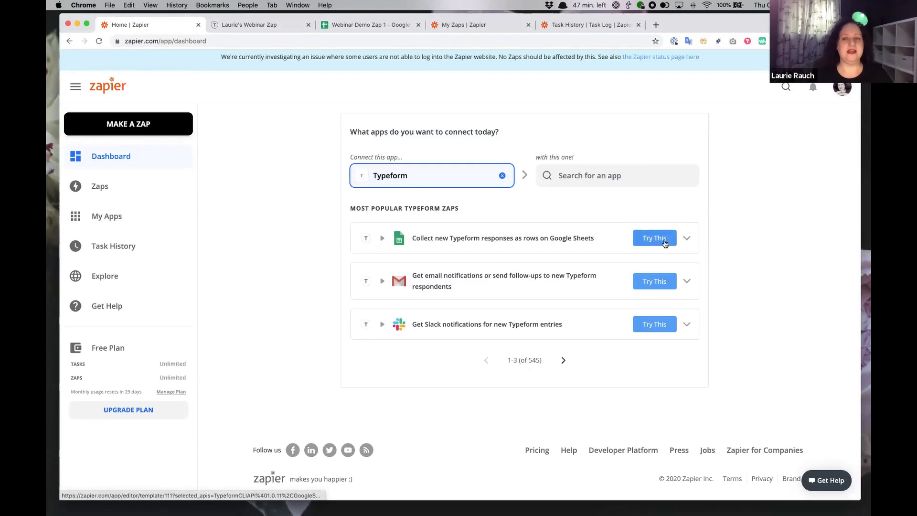
pyautogui.click(686, 239)
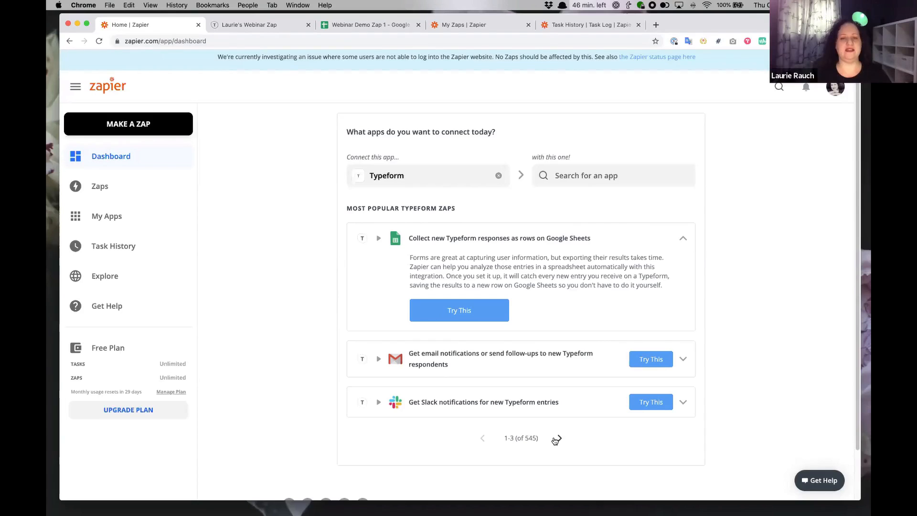
# Pair Typeform with Google Sheets to list the 11 popular Typeform + Google Sheets Zaps.
pyautogui.click(574, 173)
pyautogui.write('goog')
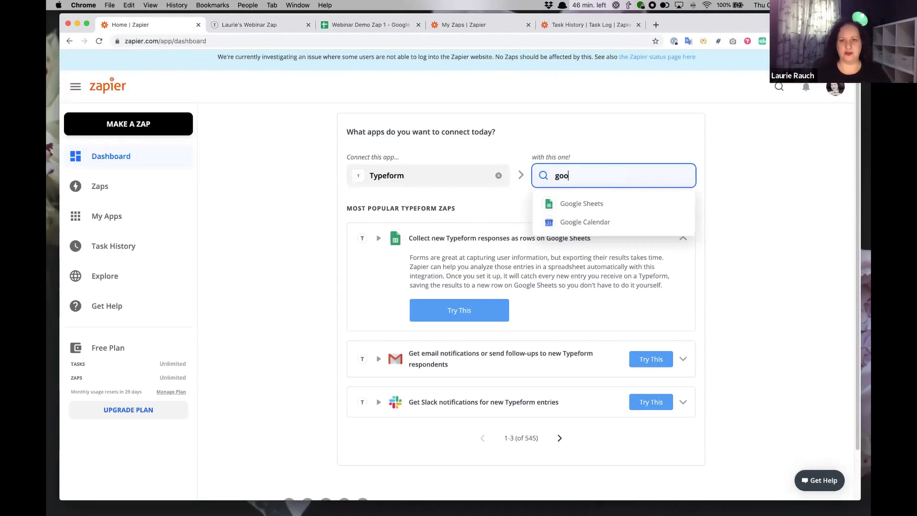
pyautogui.click(579, 203)
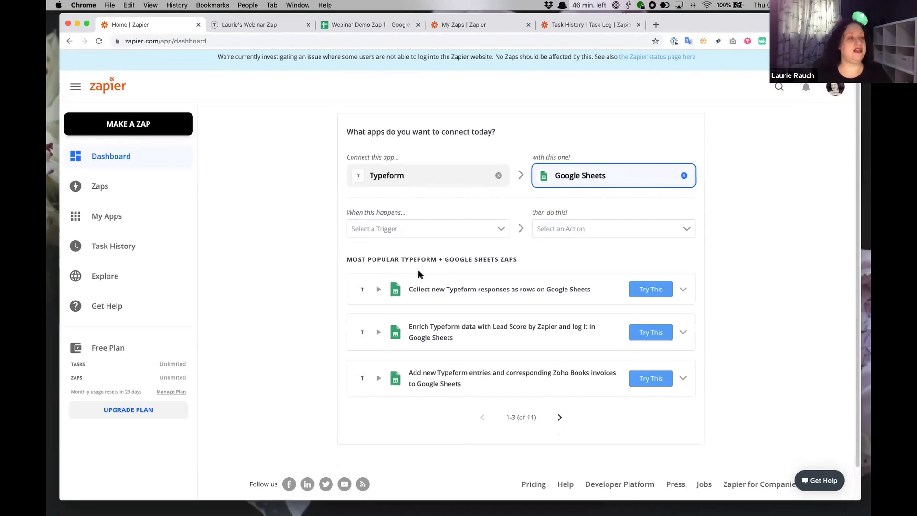
# Build a Zap with Typeform's New Entry trigger and Google Sheets' Create Spreadsheet Row action.
pyautogui.click(454, 228)
pyautogui.click(639, 231)
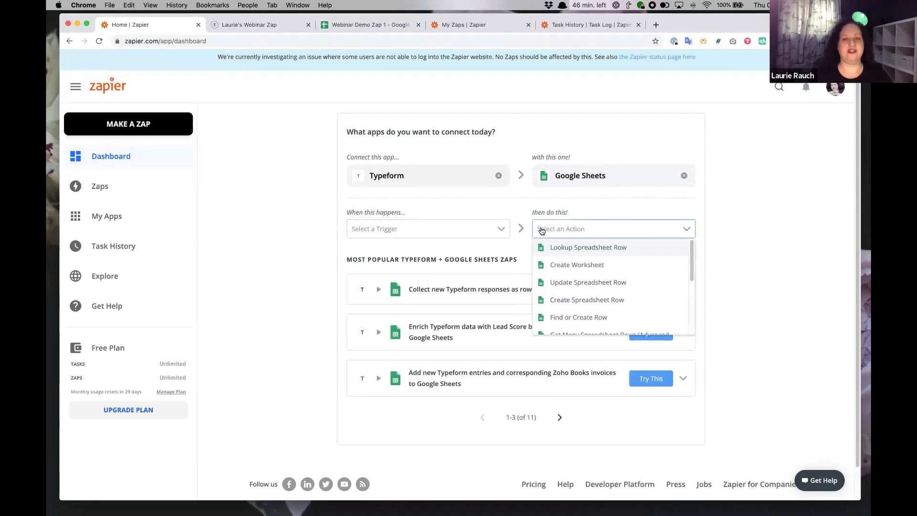
pyautogui.click(387, 230)
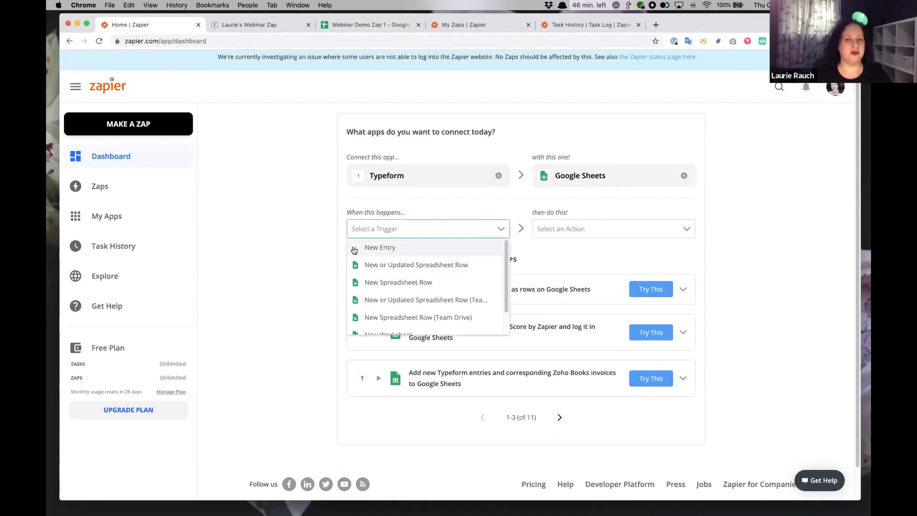
pyautogui.click(415, 247)
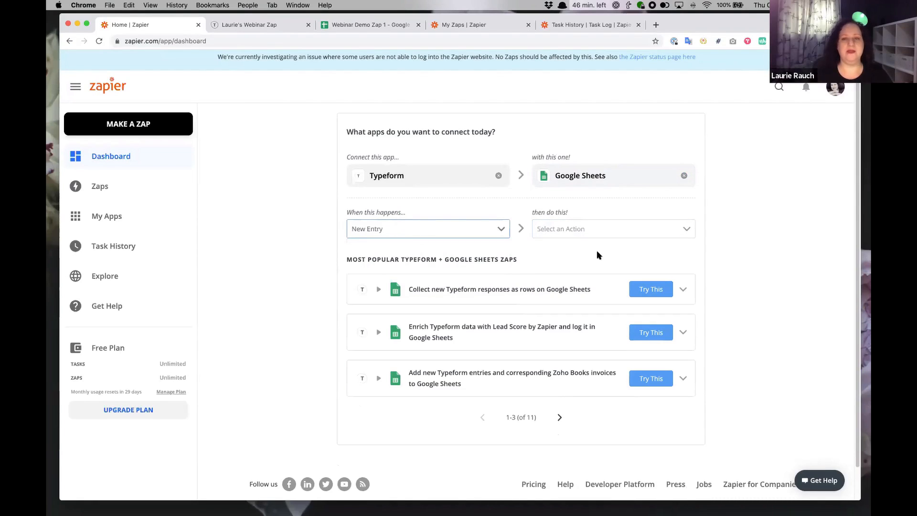
pyautogui.click(622, 226)
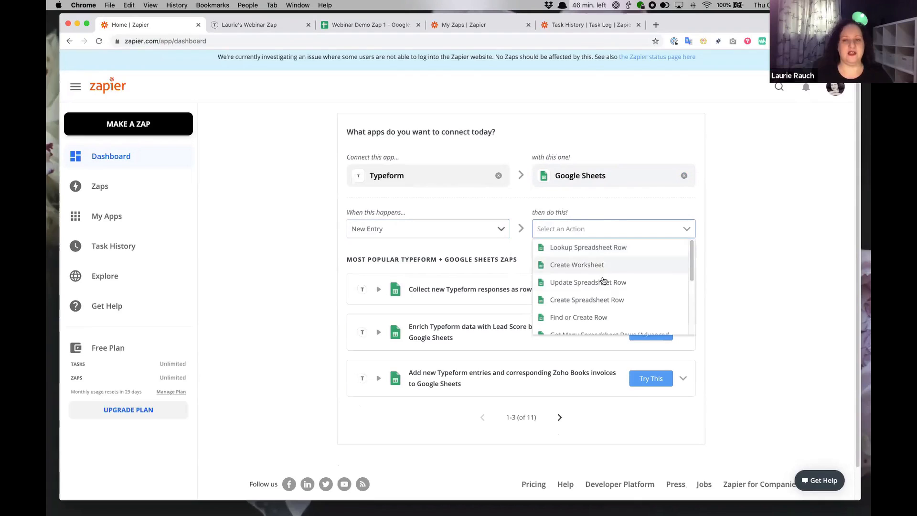
pyautogui.click(603, 300)
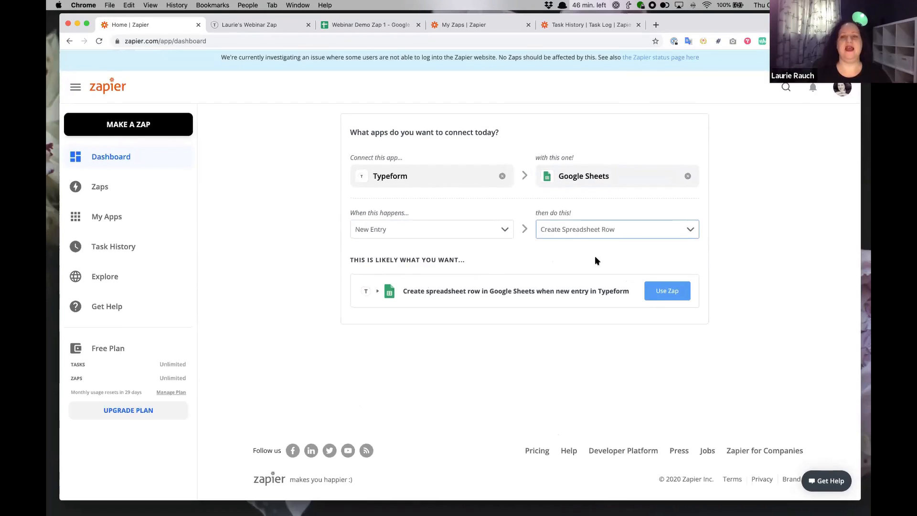
pyautogui.click(658, 288)
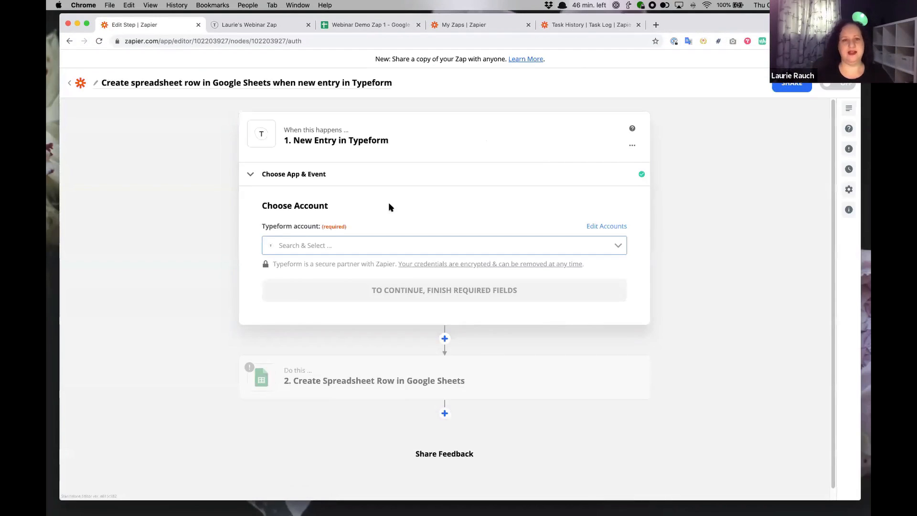
# Connect the Typeform account and choose the webinar form for the trigger.
pyautogui.click(387, 245)
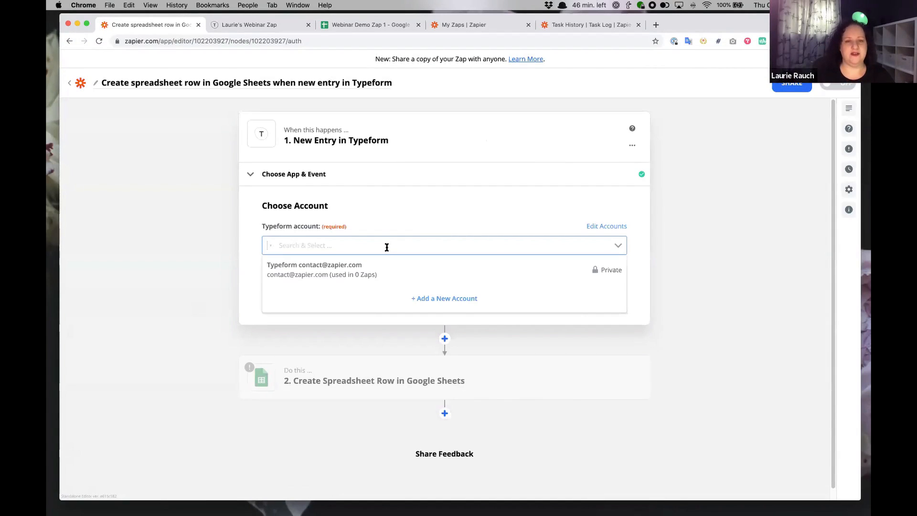
pyautogui.click(385, 266)
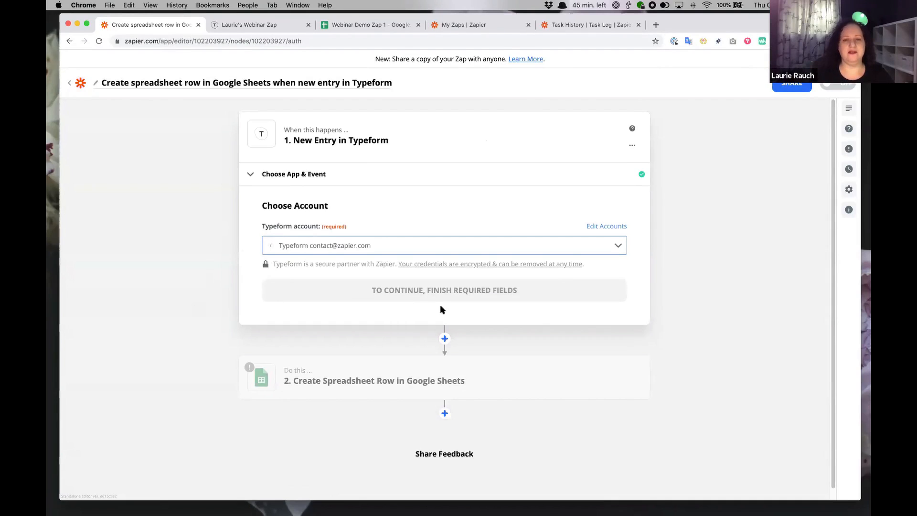
pyautogui.click(444, 291)
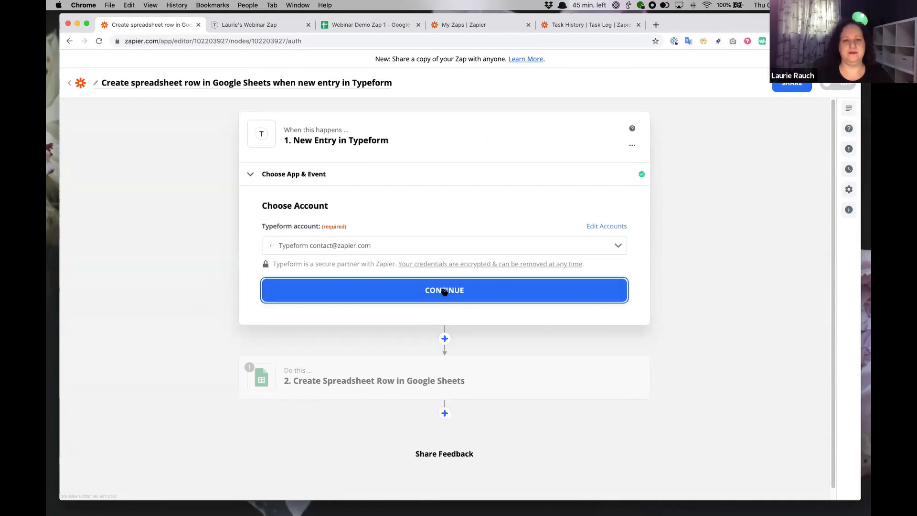
pyautogui.click(437, 271)
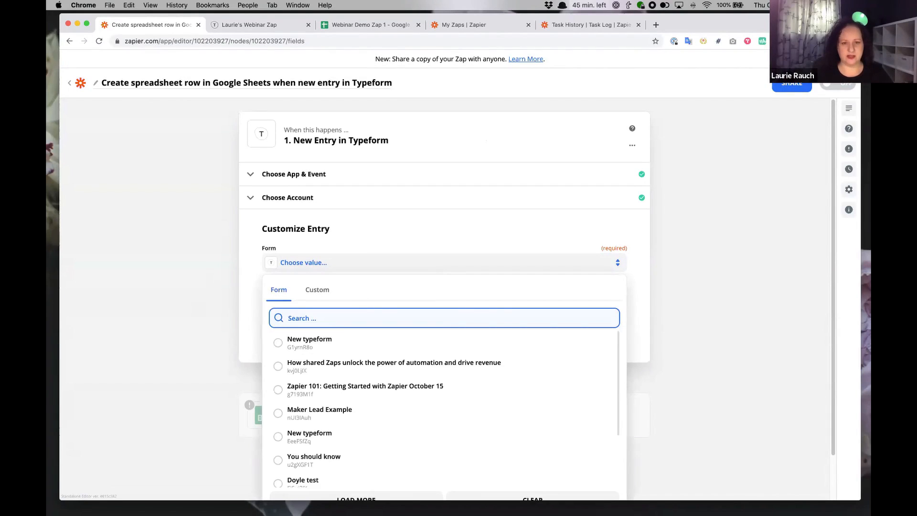
pyautogui.write('laurie')
pyautogui.click(393, 364)
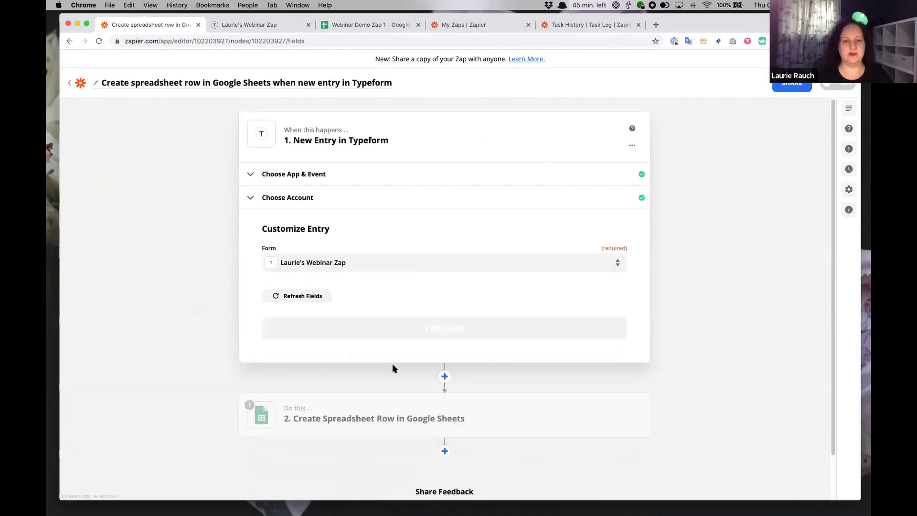
pyautogui.click(462, 334)
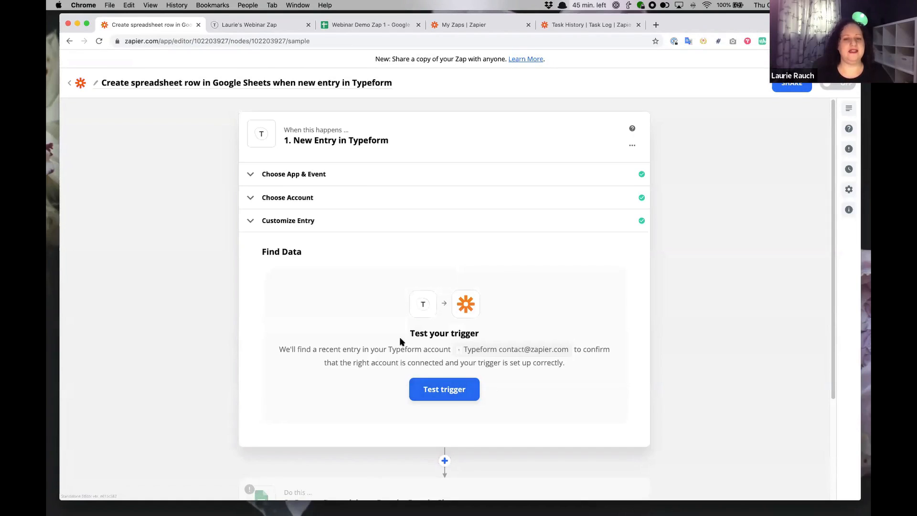
# Test the trigger to fetch sample Entry A, then open the Google Sheets step.
pyautogui.click(442, 390)
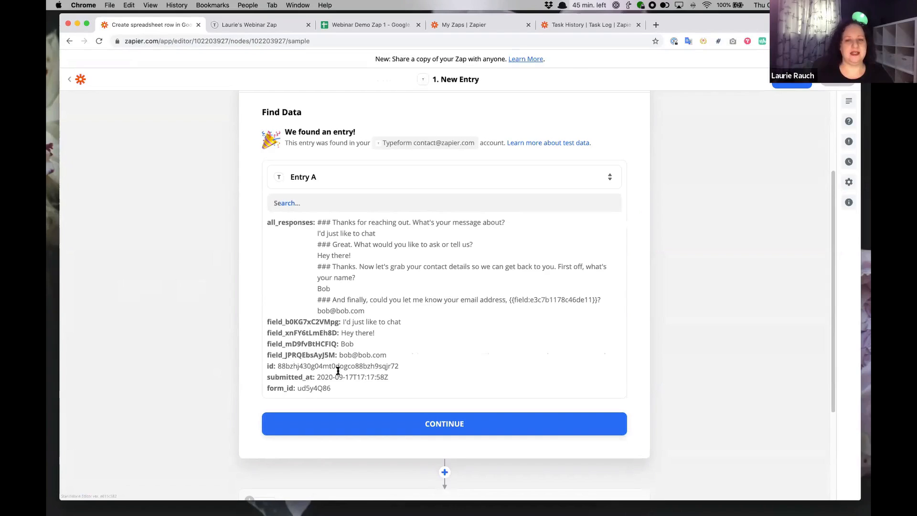
pyautogui.scroll(-5, 195, 256)
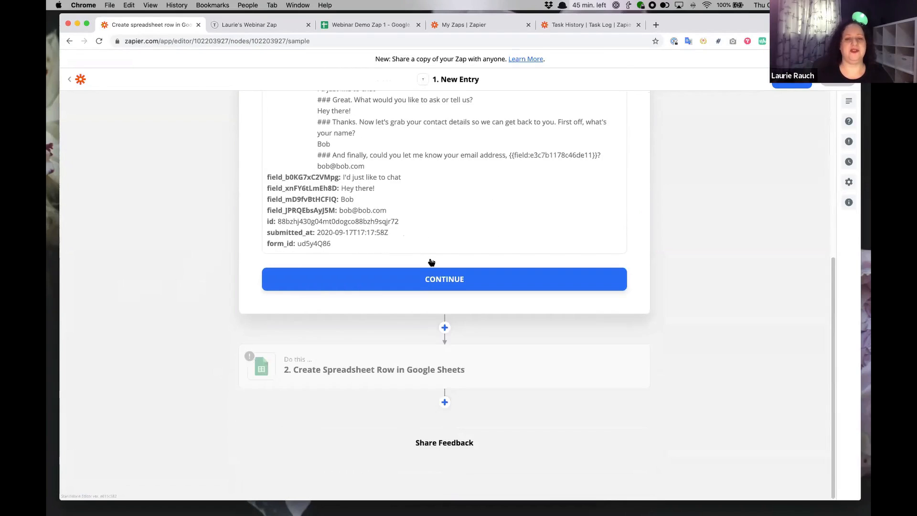
pyautogui.click(311, 369)
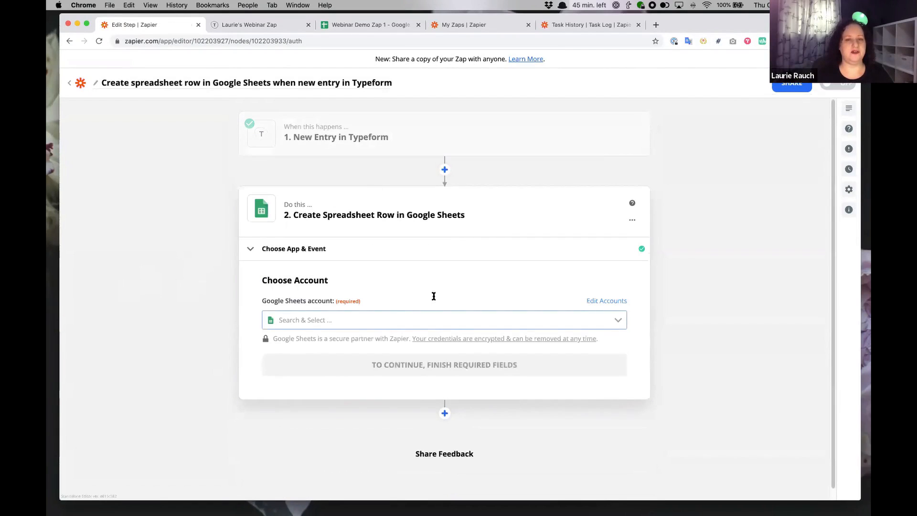
# Connect the Google Sheets account and continue to the row settings.
pyautogui.click(391, 318)
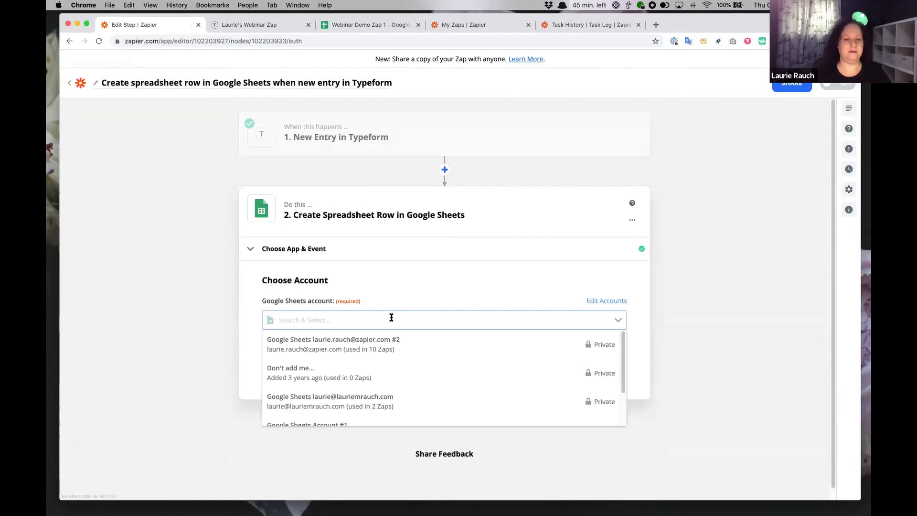
pyautogui.click(382, 347)
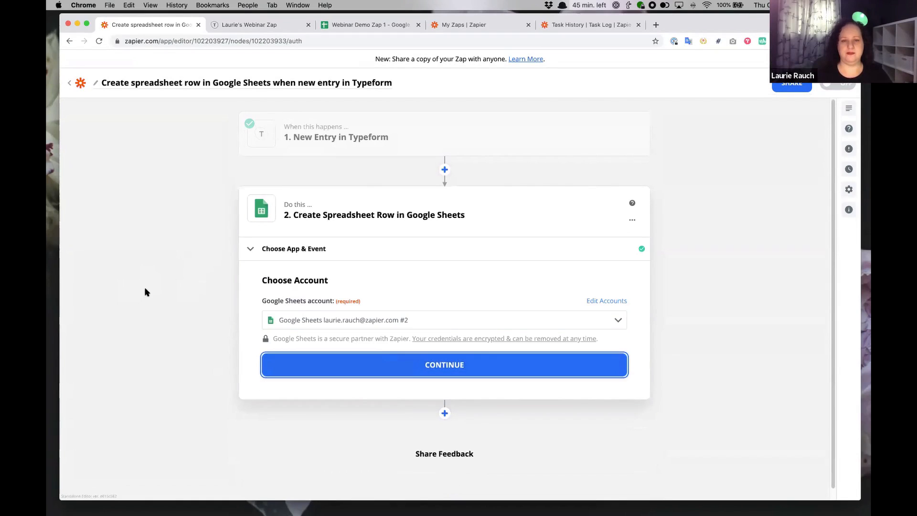
pyautogui.press('Return')
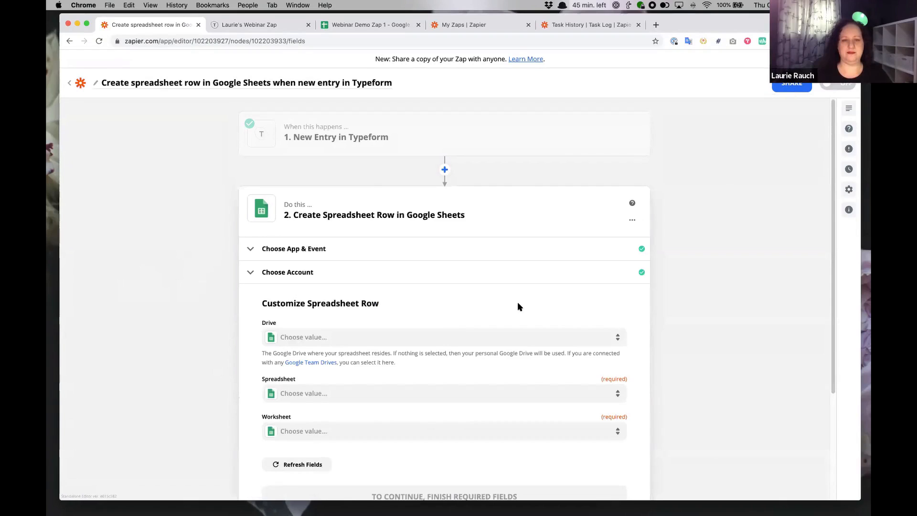
# Target the Webinar Demo Zap 1 spreadsheet and its Sheet1 worksheet.
pyautogui.scroll(-3, 446, 342)
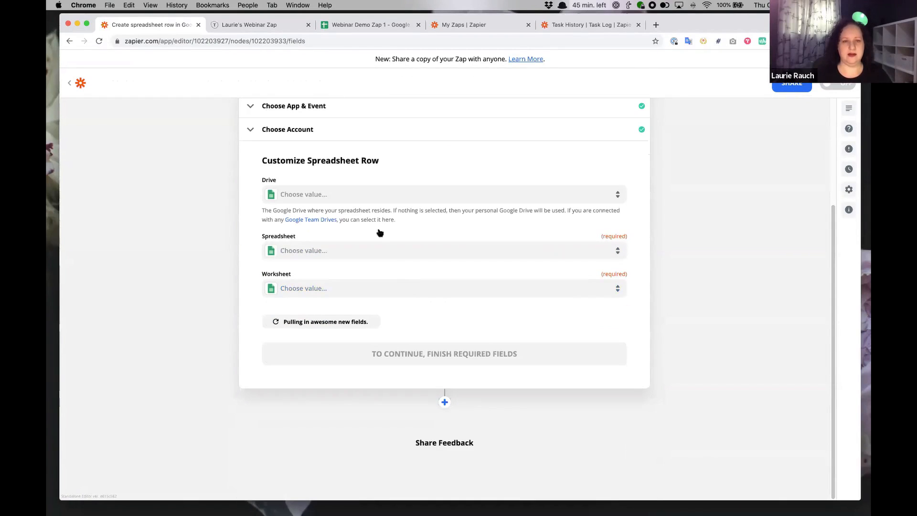
pyautogui.click(399, 255)
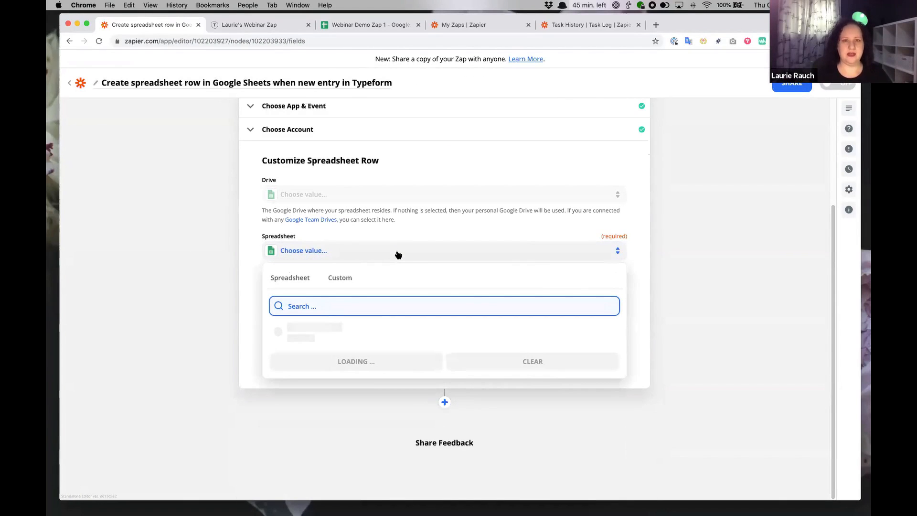
pyautogui.write('webinar')
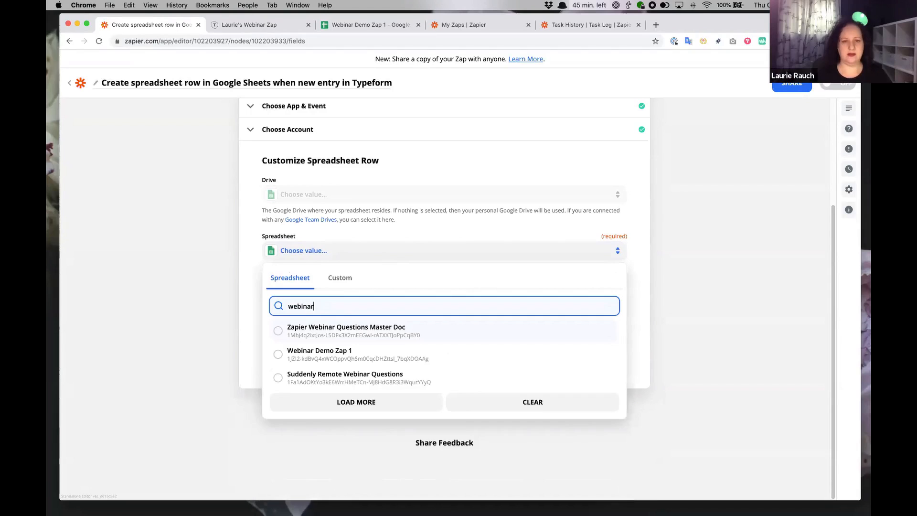
pyautogui.click(414, 355)
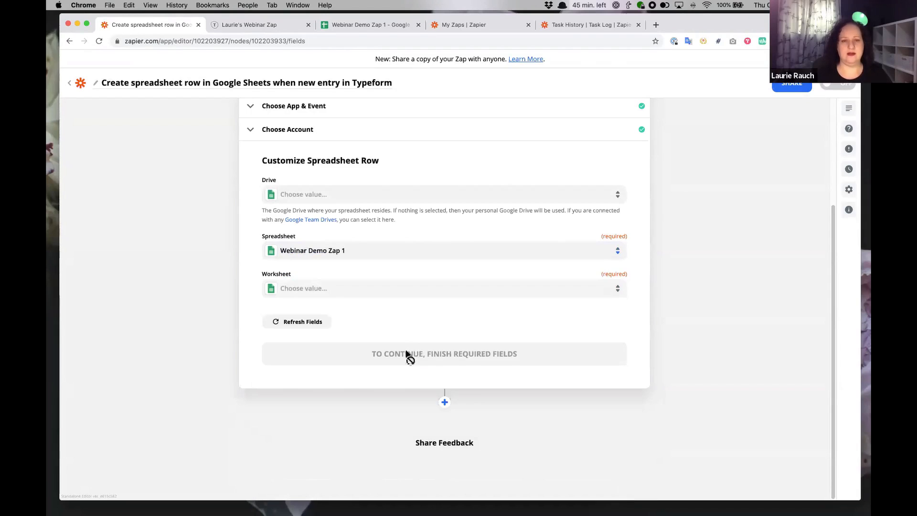
pyautogui.click(387, 292)
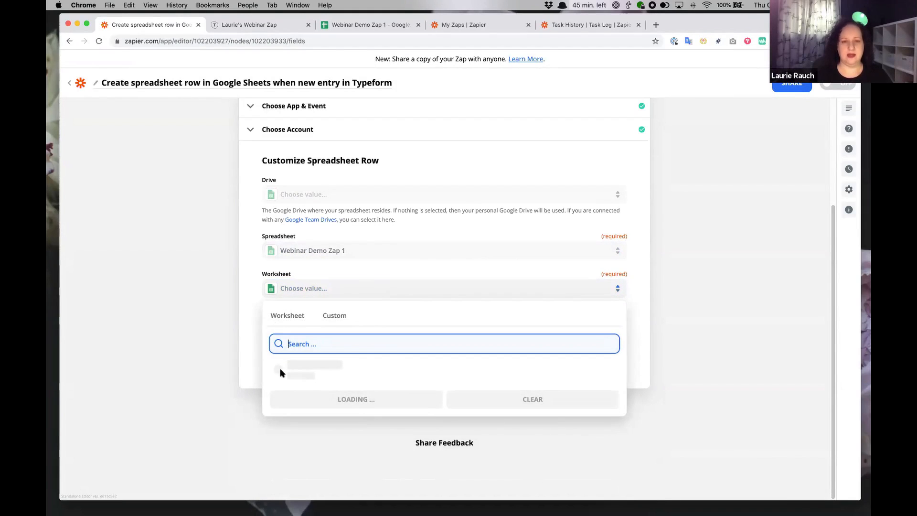
pyautogui.click(362, 371)
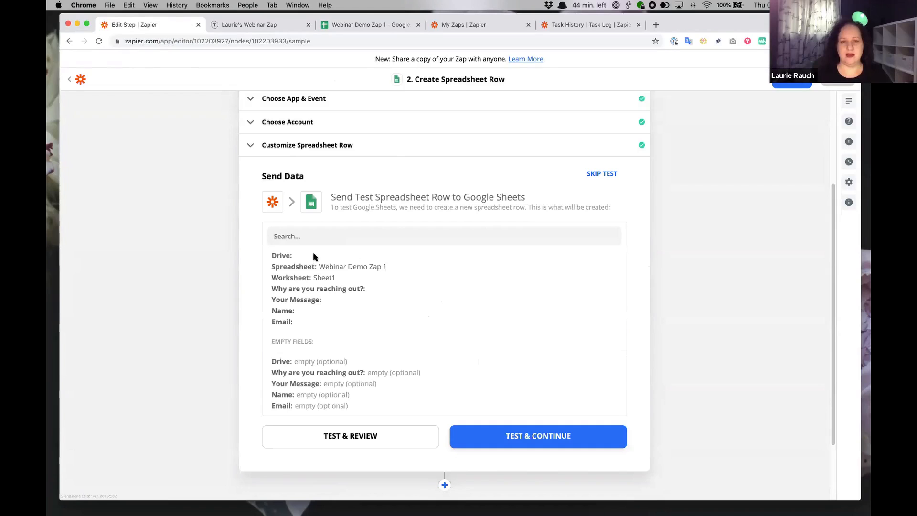
# Expand Customize Spreadsheet Row to show the empty Why Are You Reaching Out?, Your Message, Name, Email fields.
pyautogui.click(308, 145)
pyautogui.scroll(-3, 186, 280)
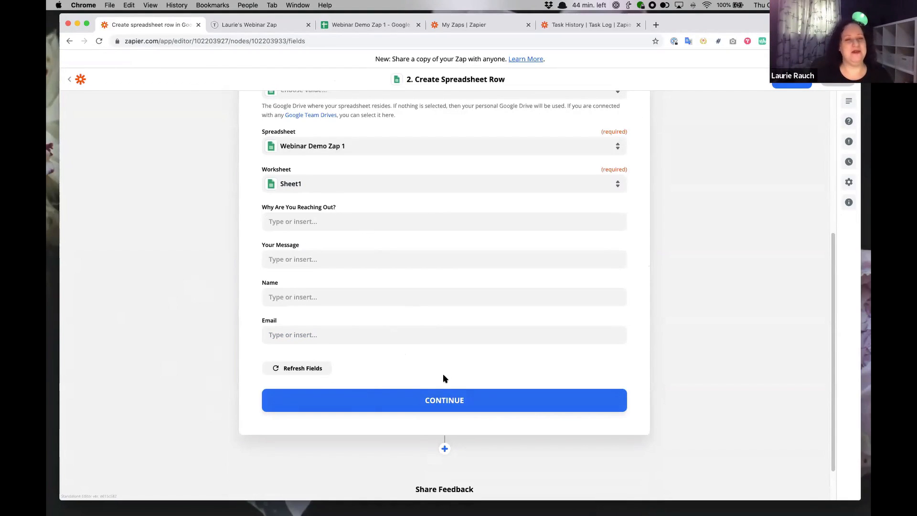
pyautogui.scroll(1, 443, 368)
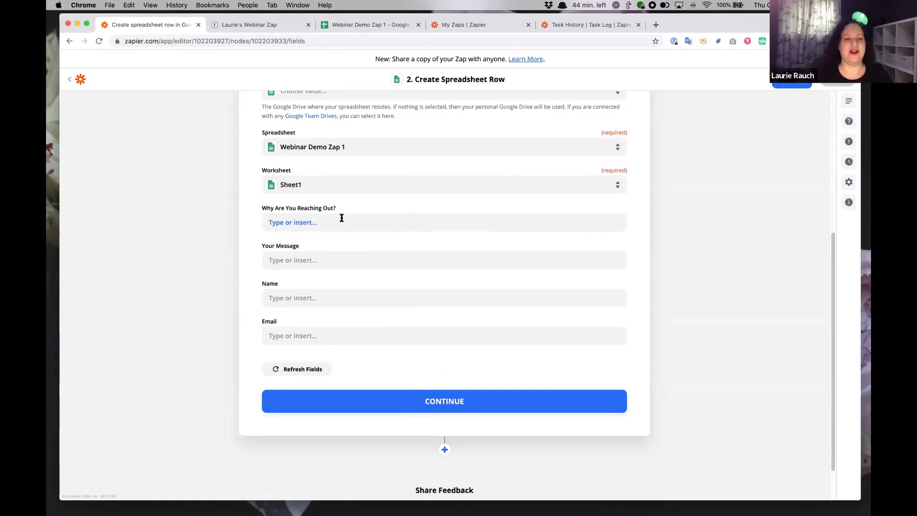
pyautogui.moveTo(256, 208); pyautogui.dragTo(407, 347)
pyautogui.click(388, 354)
pyautogui.scroll(1, 311, 148)
# Switch to Webinar Demo Zap 1 to view Sheet1's four headers and three response rows.
pyautogui.click(390, 25)
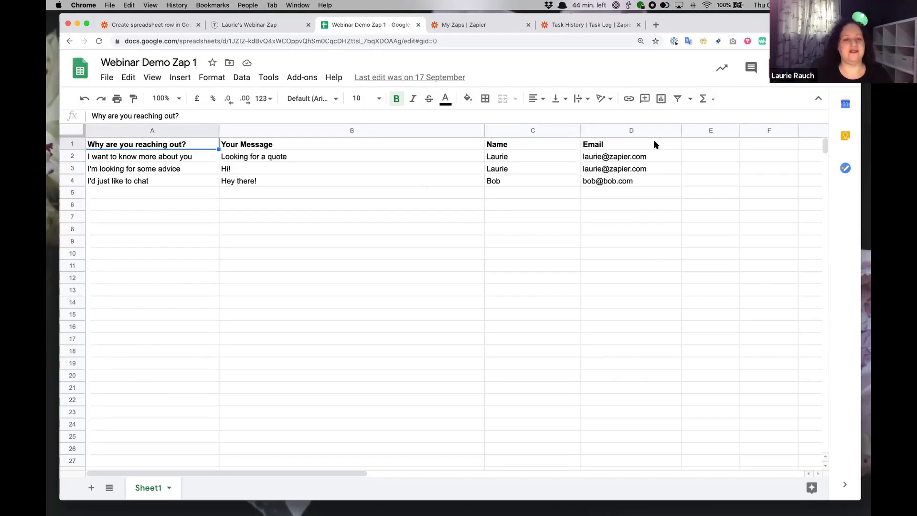
# Map Why Are You Reaching Out? and Your Message to the Typeform reason and message answers.
pyautogui.click(164, 24)
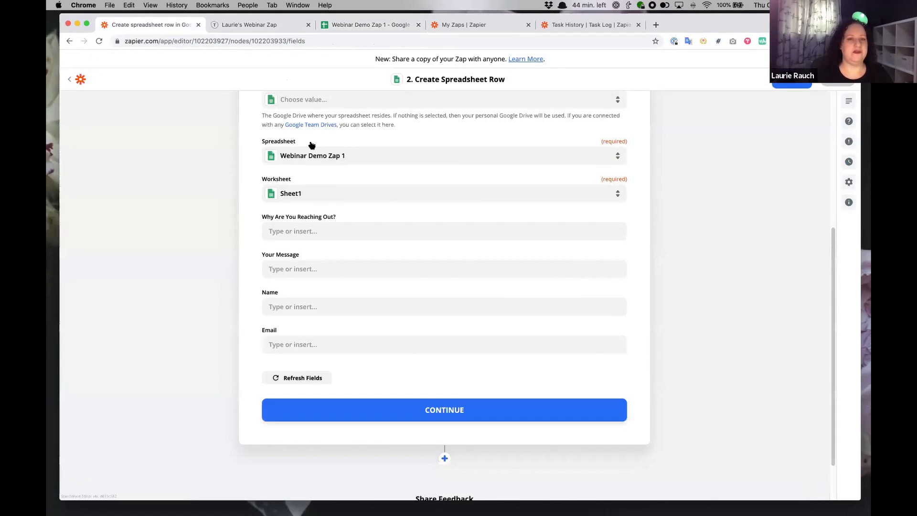
pyautogui.scroll(5, 311, 144)
pyautogui.scroll(-4, 344, 187)
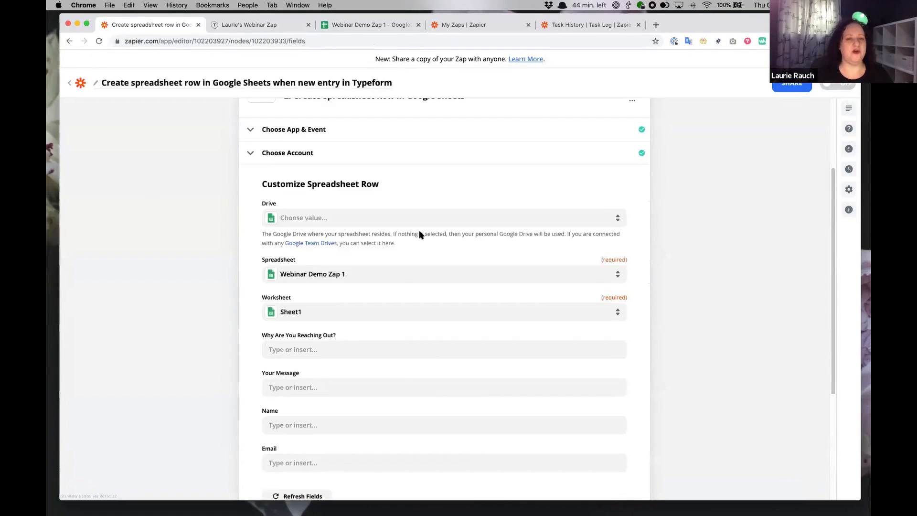
pyautogui.click(287, 295)
pyautogui.scroll(-2, 169, 253)
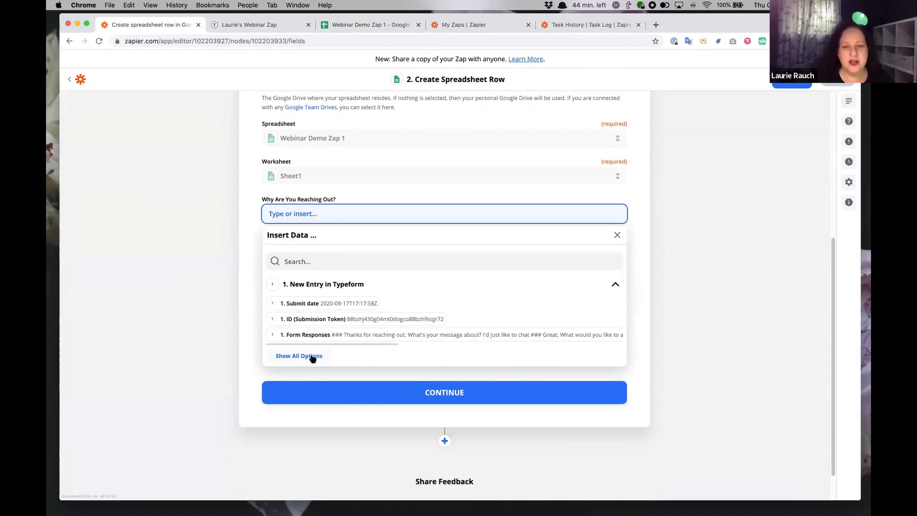
pyautogui.click(312, 357)
pyautogui.scroll(-1, 334, 334)
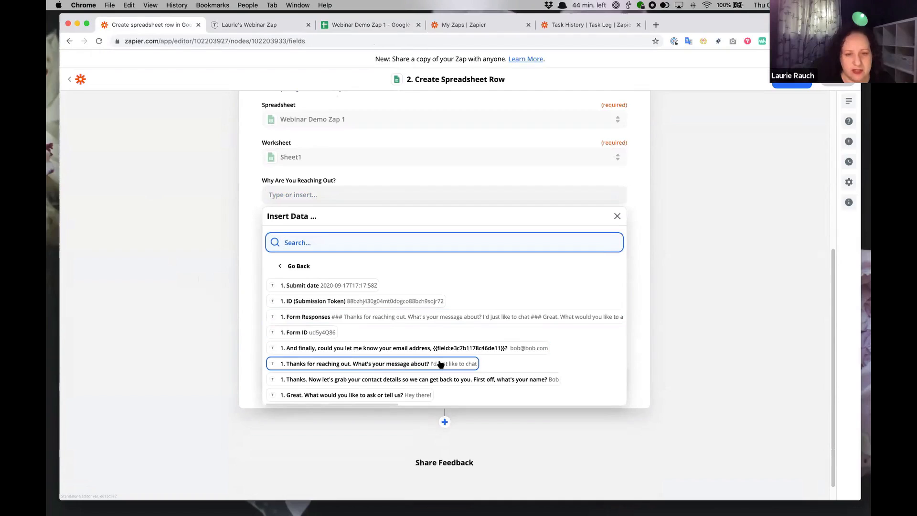
pyautogui.click(376, 365)
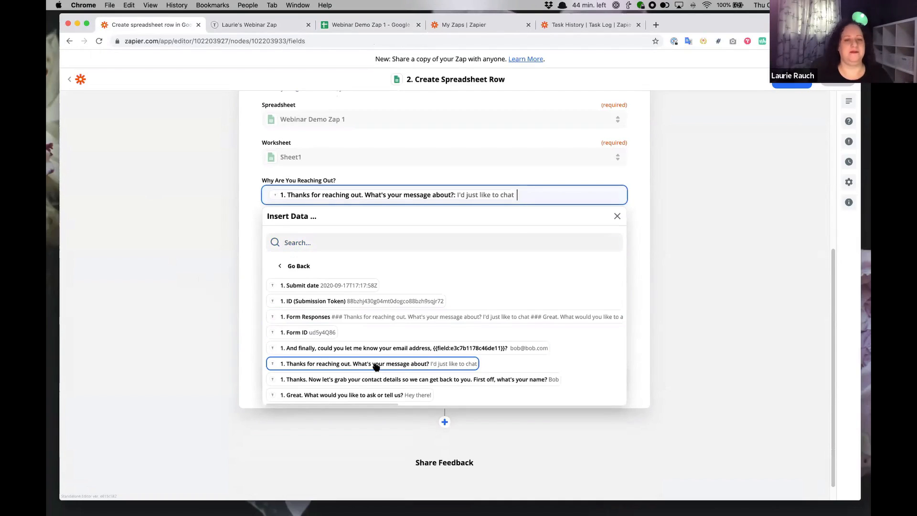
pyautogui.click(170, 236)
pyautogui.click(328, 231)
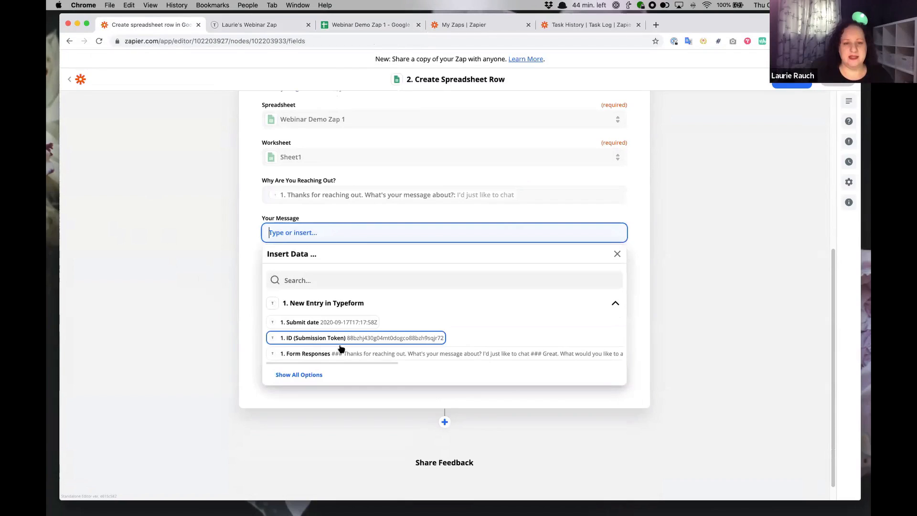
pyautogui.click(312, 375)
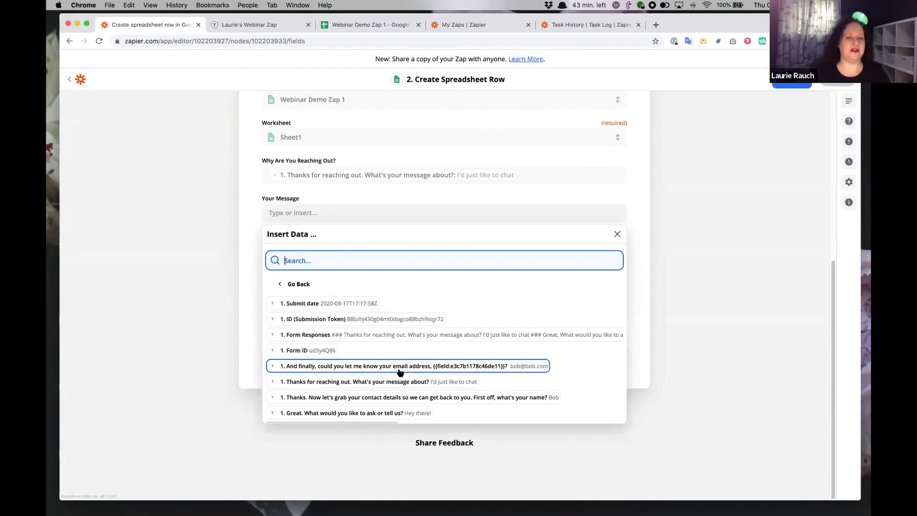
pyautogui.click(384, 413)
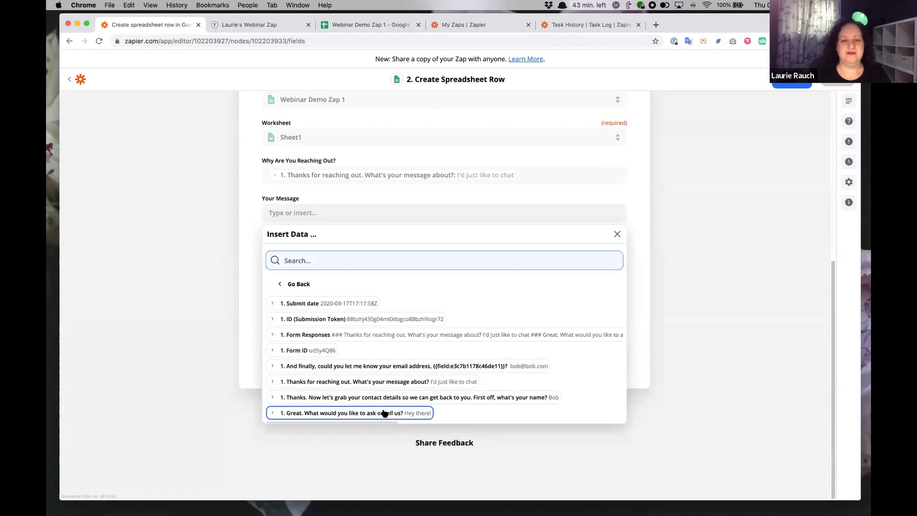
pyautogui.click(181, 218)
# Map Name and Email to the Typeform name and email answers, then continue to testing.
pyautogui.click(349, 254)
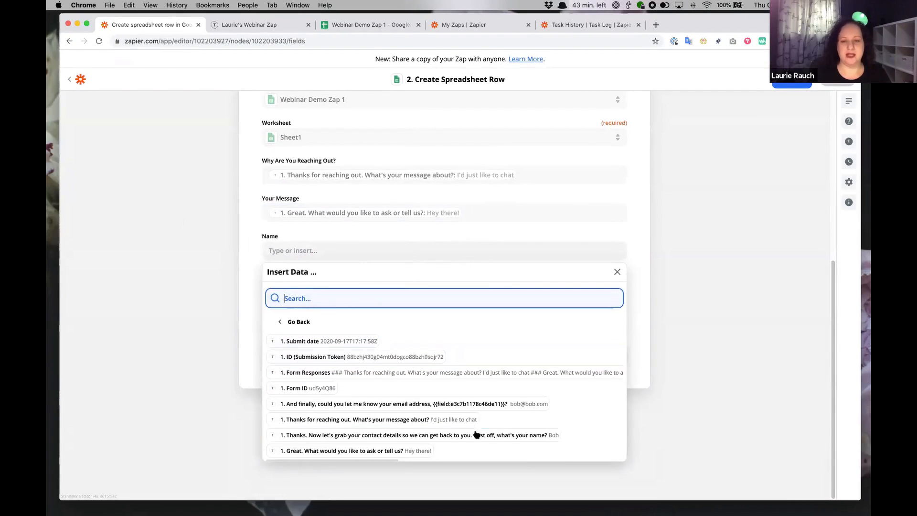
pyautogui.click(447, 435)
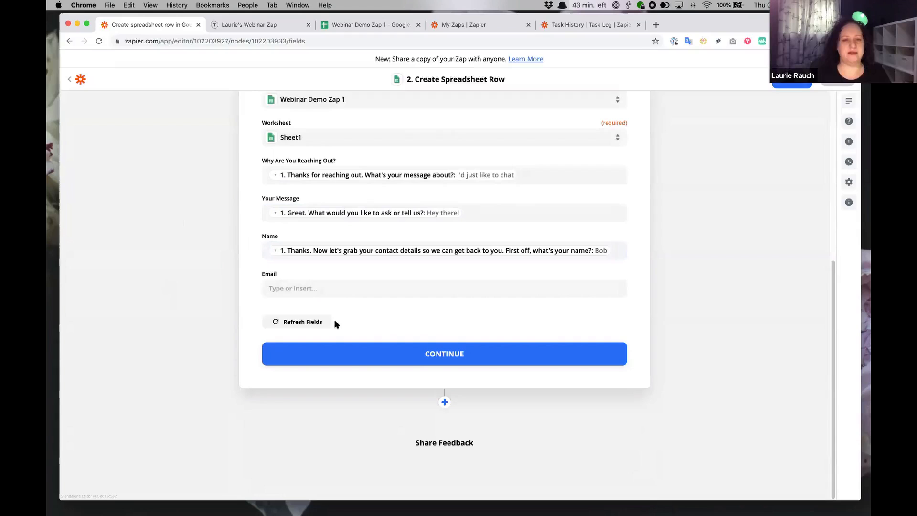
pyautogui.click(334, 290)
pyautogui.click(313, 431)
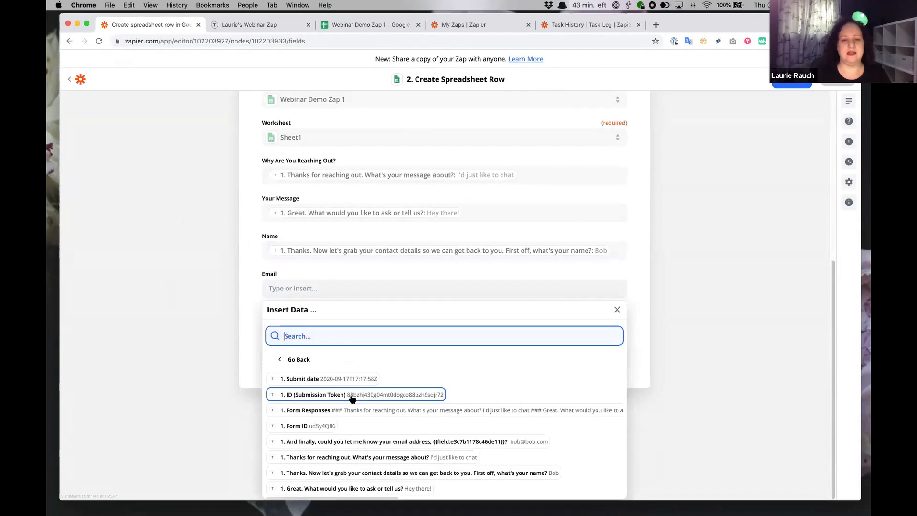
pyautogui.click(467, 441)
pyautogui.click(165, 335)
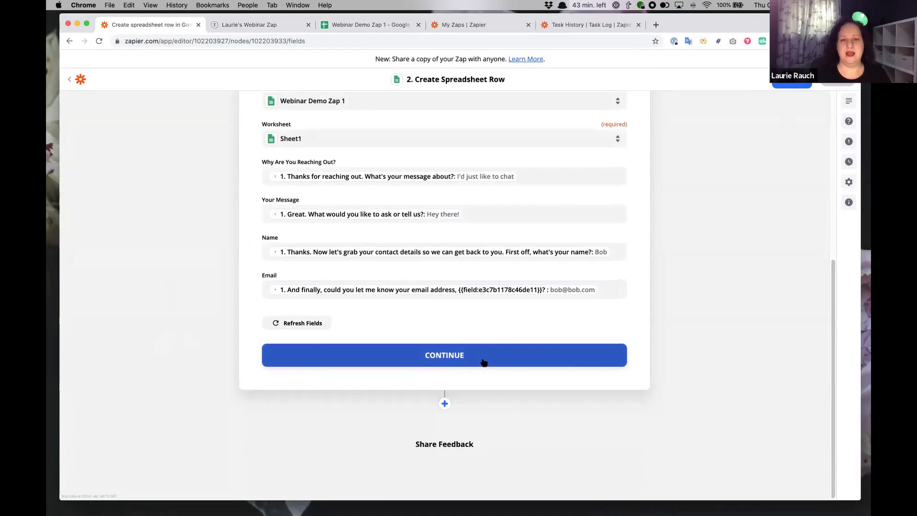
pyautogui.click(483, 362)
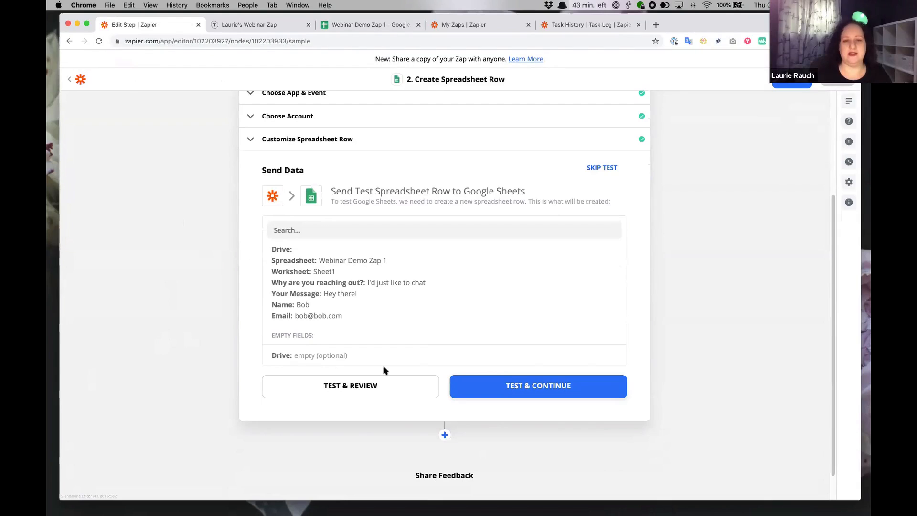
# Send a test row, verify it landed as row 5 in Webinar Demo Zap 1, and turn the Zap on.
pyautogui.click(352, 384)
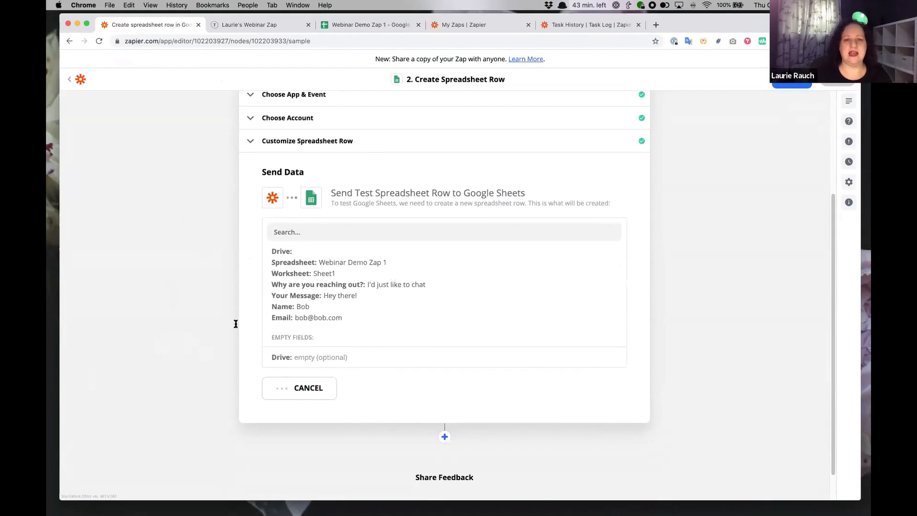
pyautogui.click(352, 27)
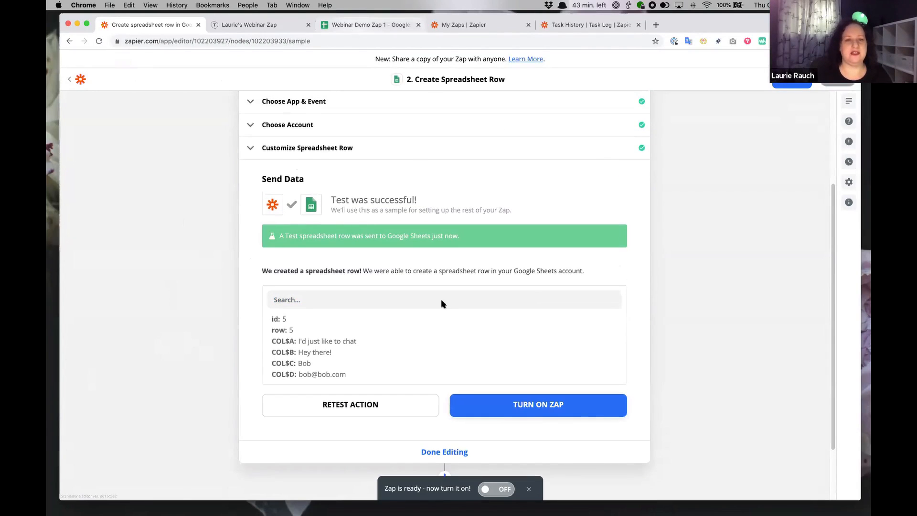
pyautogui.click(642, 196)
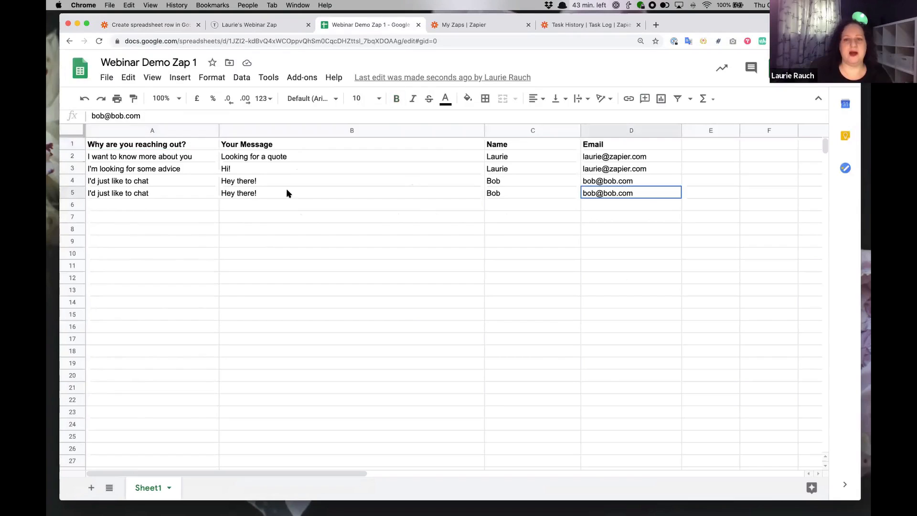
pyautogui.keyDown('shift'); pyautogui.click(125, 192); pyautogui.keyUp('shift')
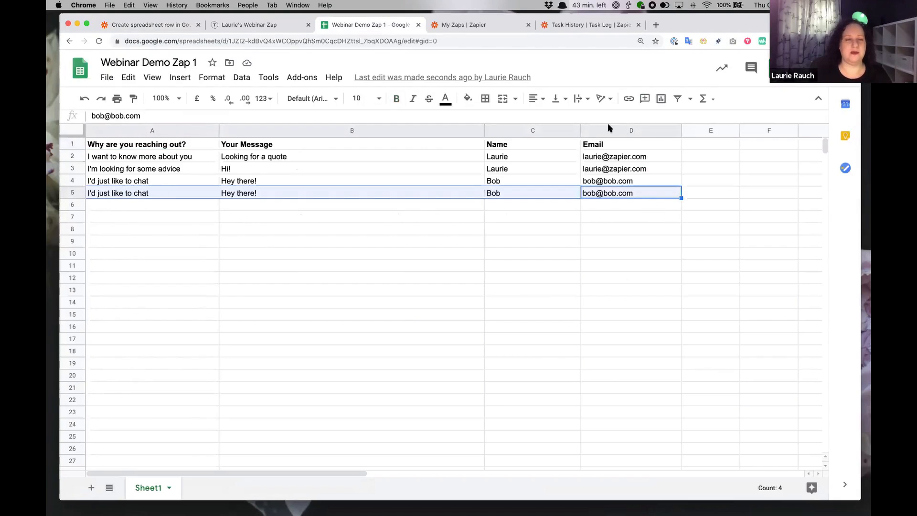
pyautogui.click(143, 24)
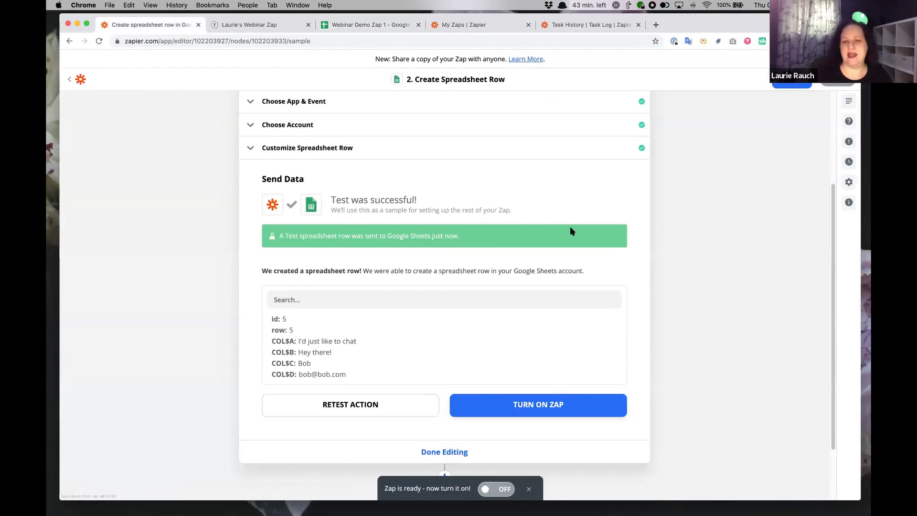
pyautogui.click(514, 401)
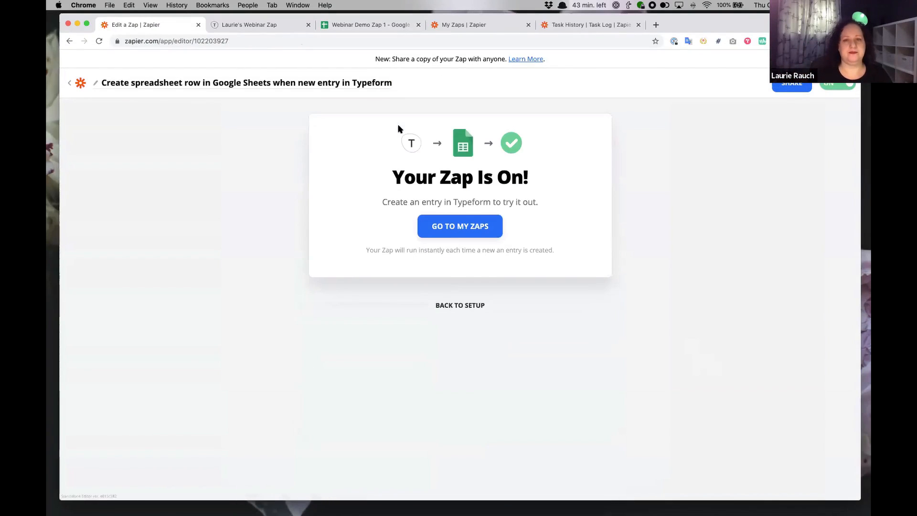
# In the Typeform, answer that you have feedback with the message 'You are awesome!'.
pyautogui.hotkey('ctrl', 'Tab')
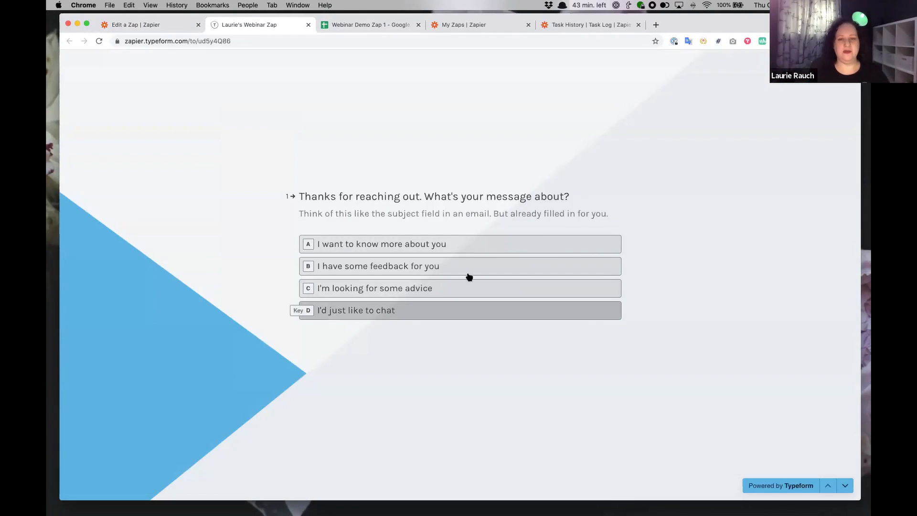
pyautogui.click(453, 266)
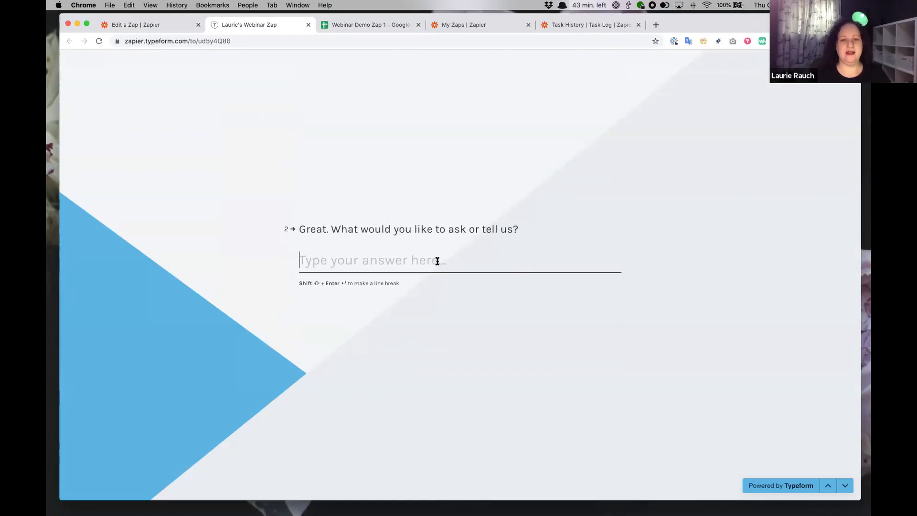
pyautogui.write('You are awesome!')
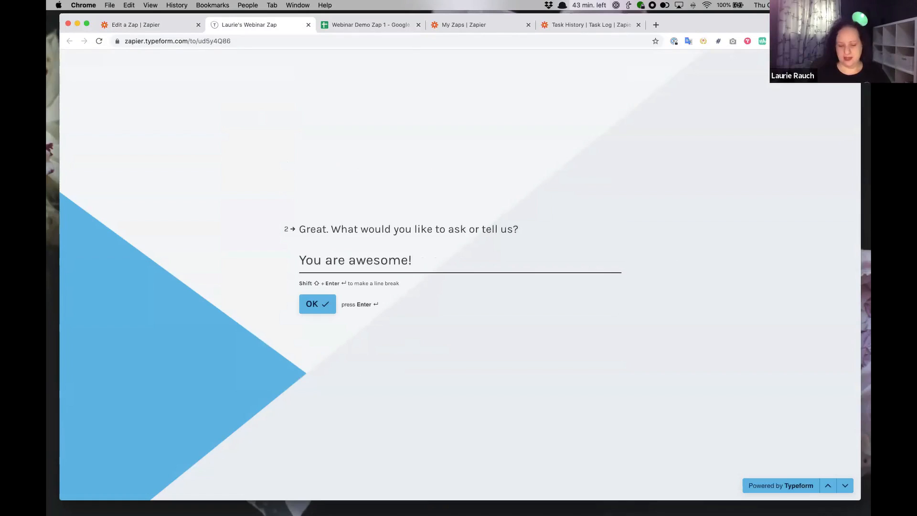
pyautogui.press('Return')
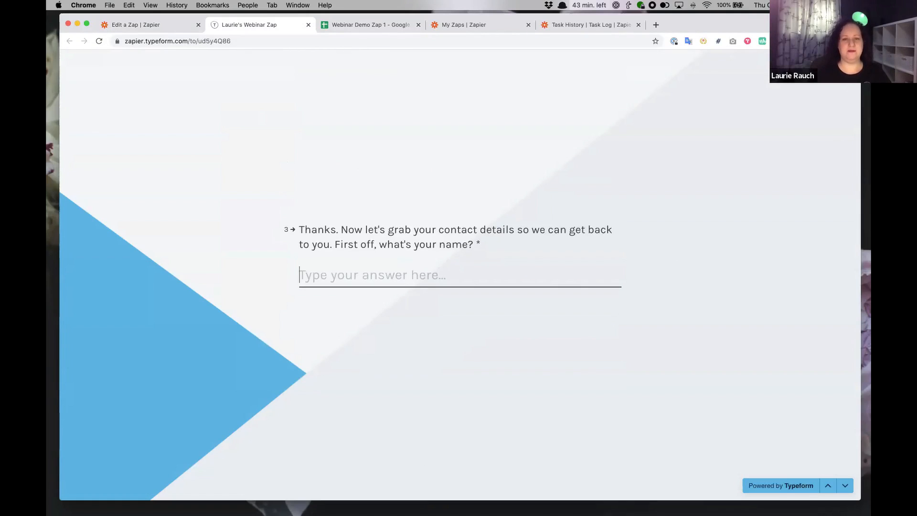
# Enter the respondent's name and e-mail, submit the form, and bring up the Webinar Demo Zap 1 sheet.
pyautogui.write('Freda')
pyautogui.click(330, 305)
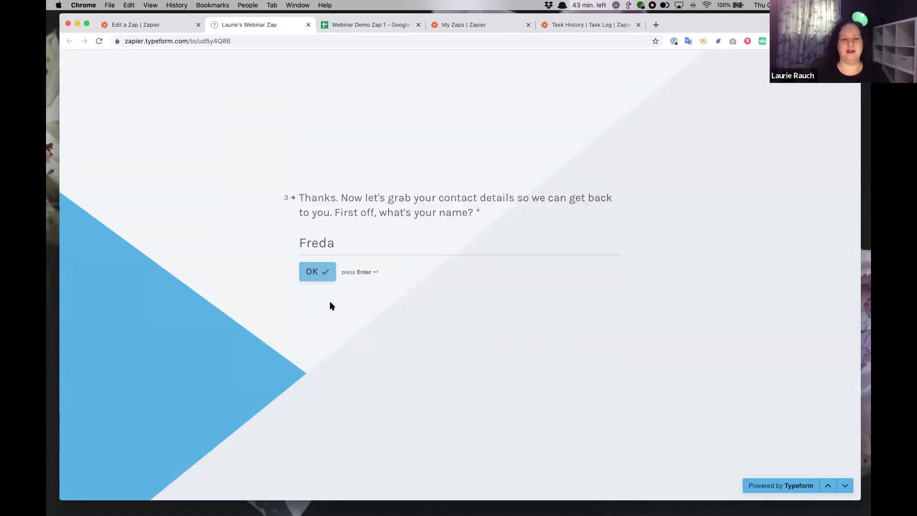
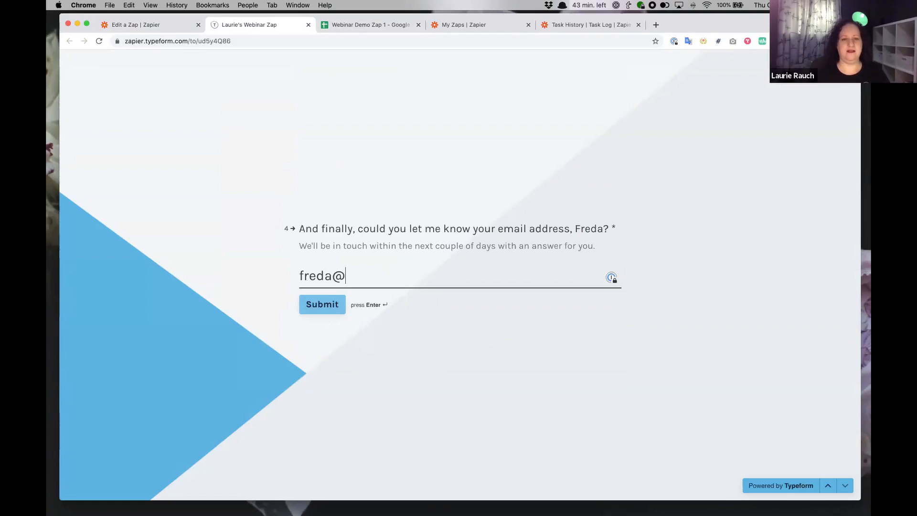
pyautogui.click(323, 309)
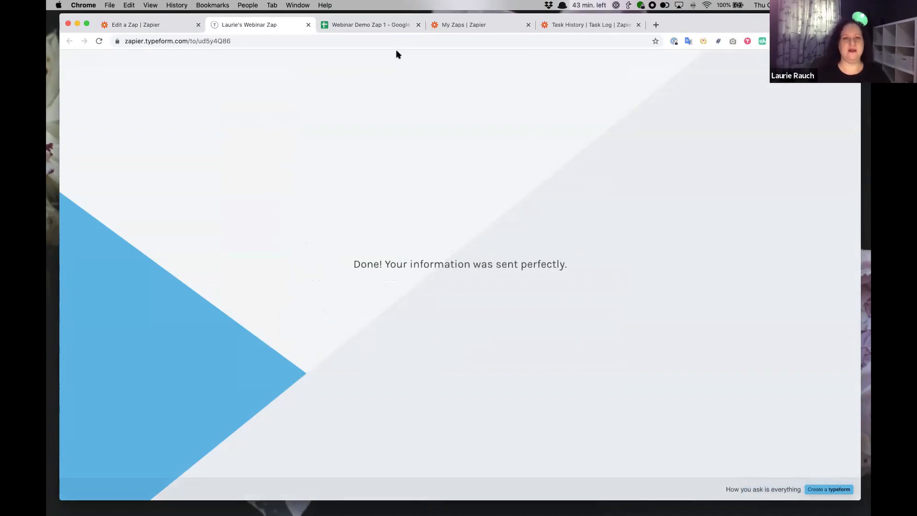
pyautogui.click(385, 25)
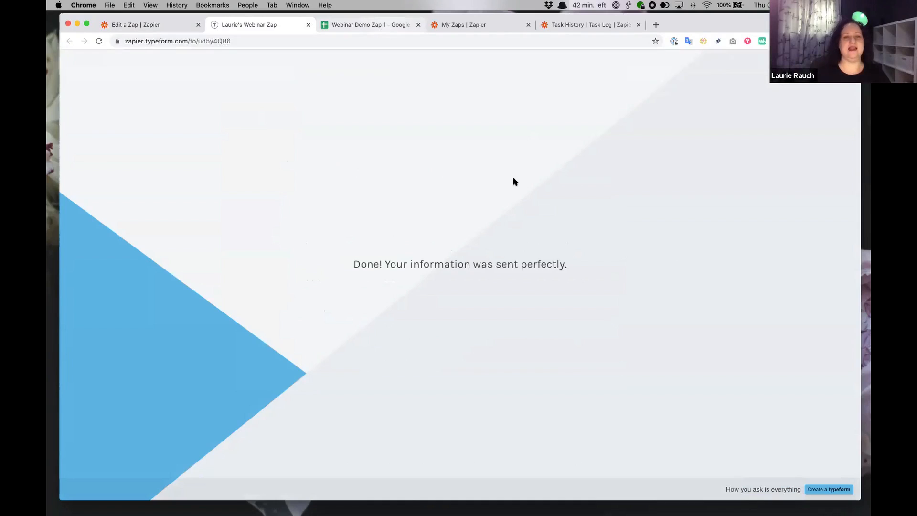
# Inspect the new feedback row 6 and its e-mail cell, then return to the Webinaring Zaps folder.
pyautogui.click(656, 206)
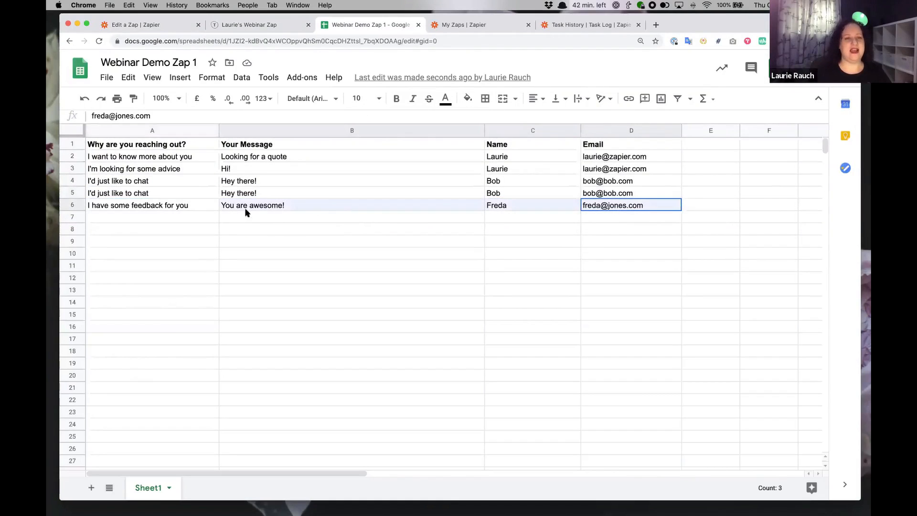
pyautogui.moveTo(184, 210); pyautogui.dragTo(183, 211)
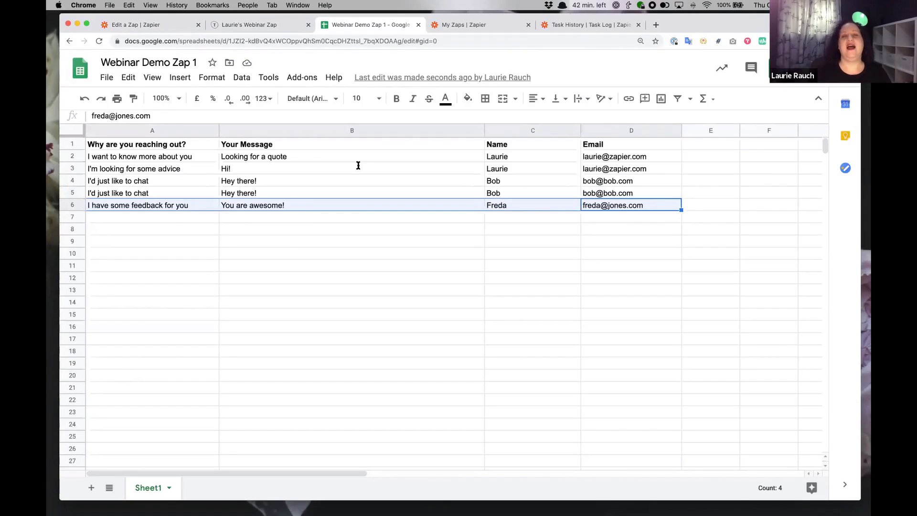
pyautogui.click(486, 24)
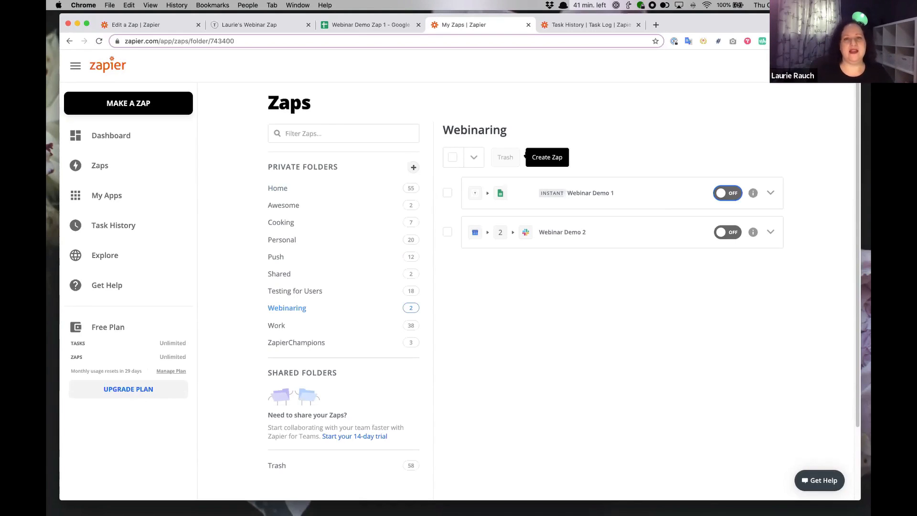
# Leave the Zap editor for the full Zaps list and create a new Zap.
pyautogui.click(129, 25)
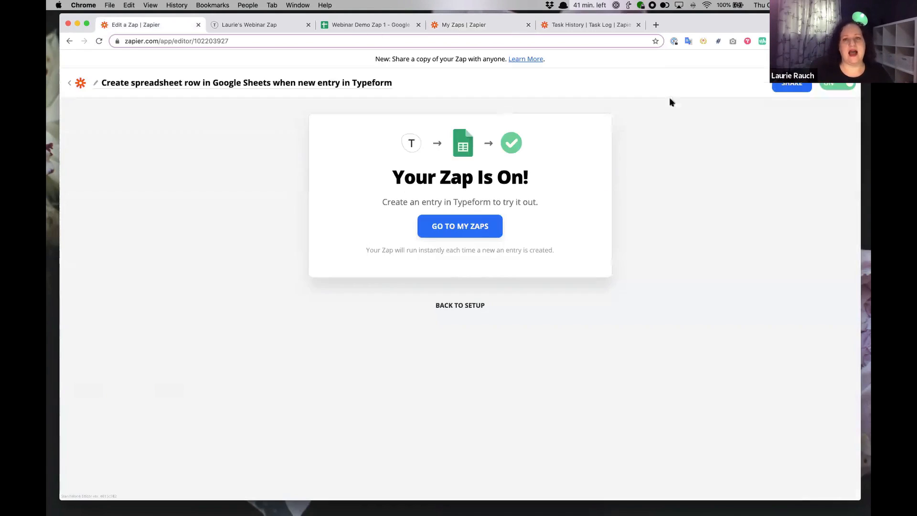
pyautogui.click(72, 85)
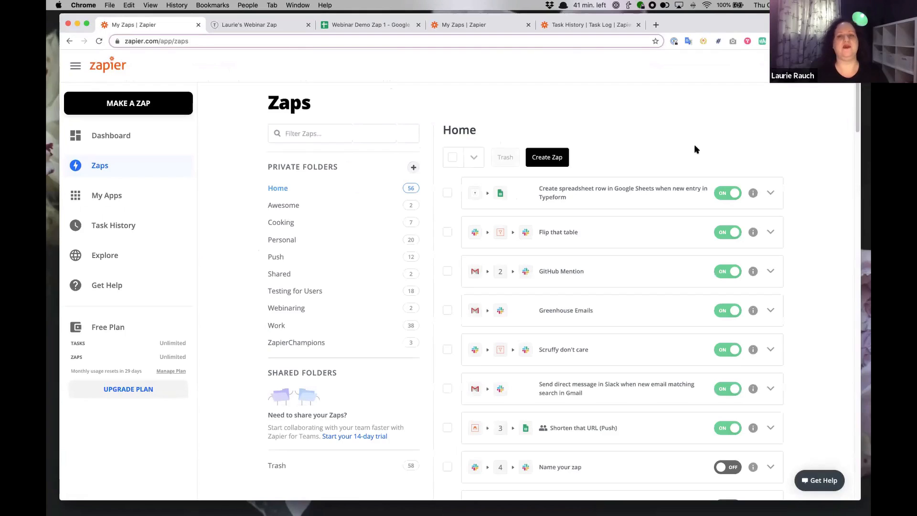
pyautogui.click(538, 157)
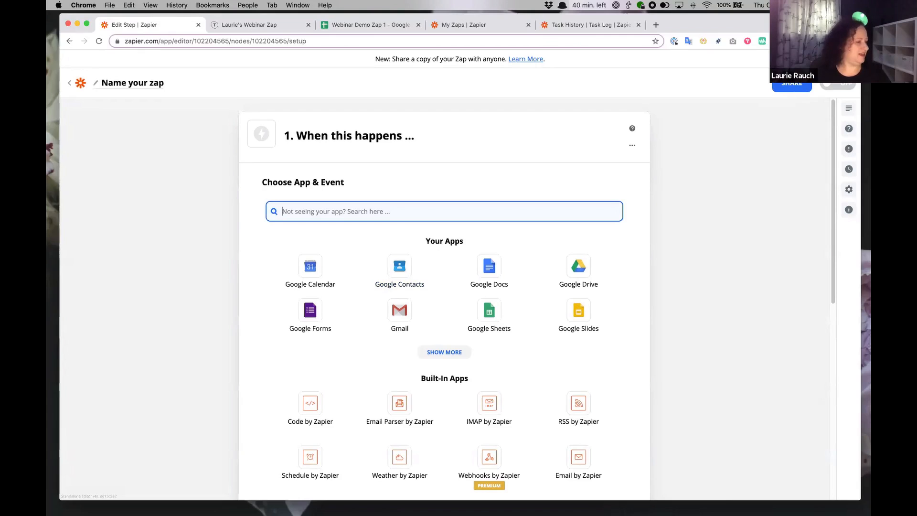
# Set the trigger to Google Calendar with the Event Start trigger event and continue.
pyautogui.click(310, 270)
pyautogui.click(371, 263)
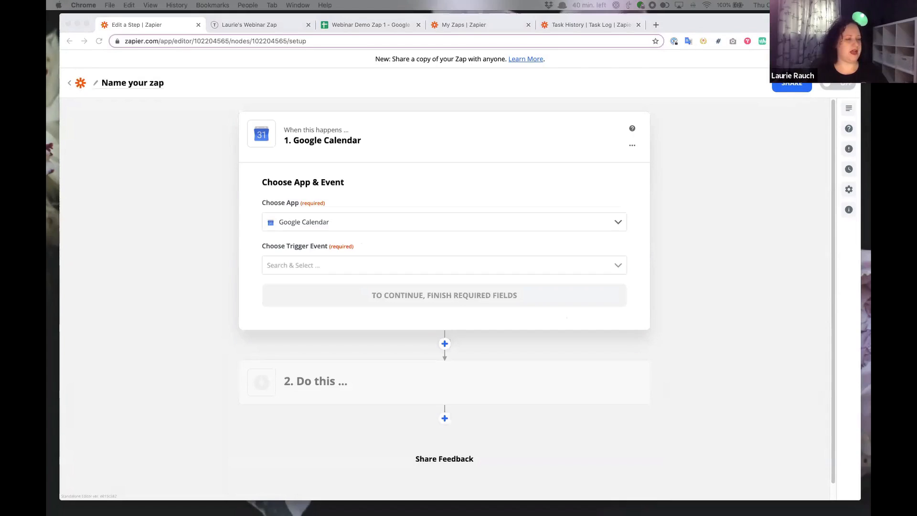
pyautogui.click(291, 272)
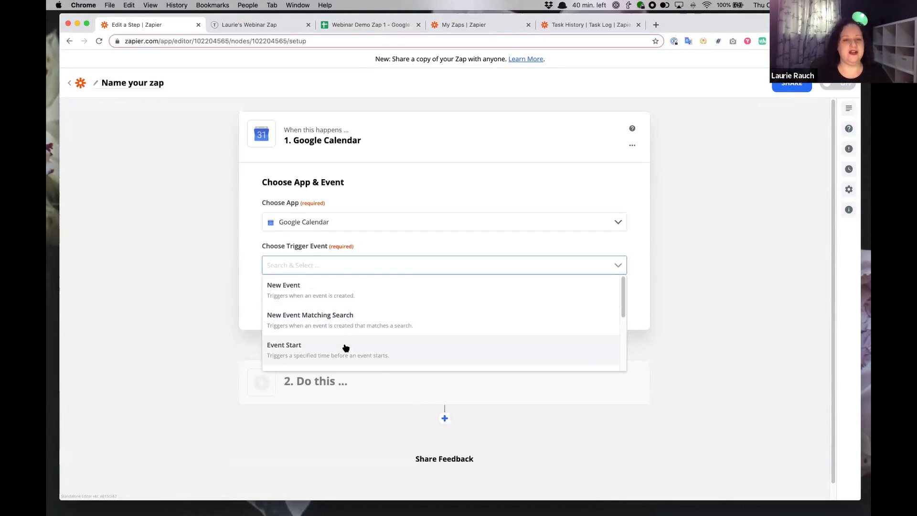
pyautogui.click(344, 347)
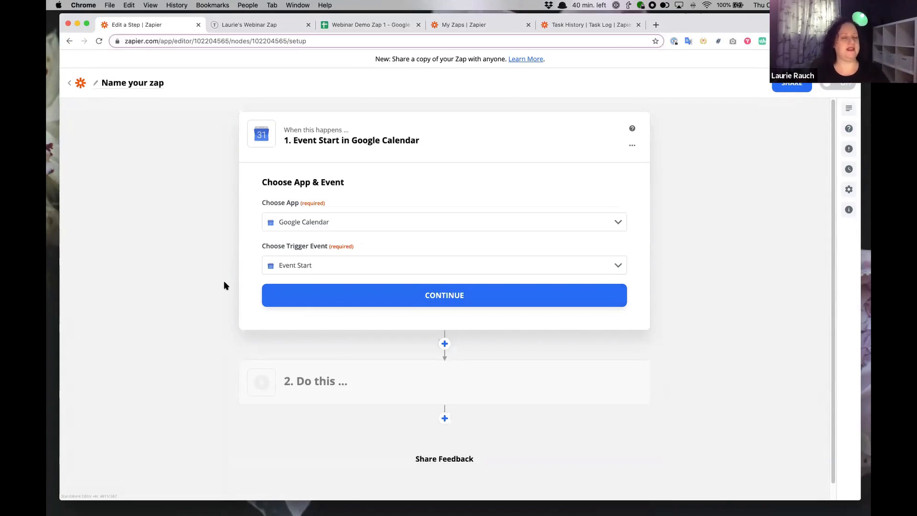
pyautogui.click(475, 292)
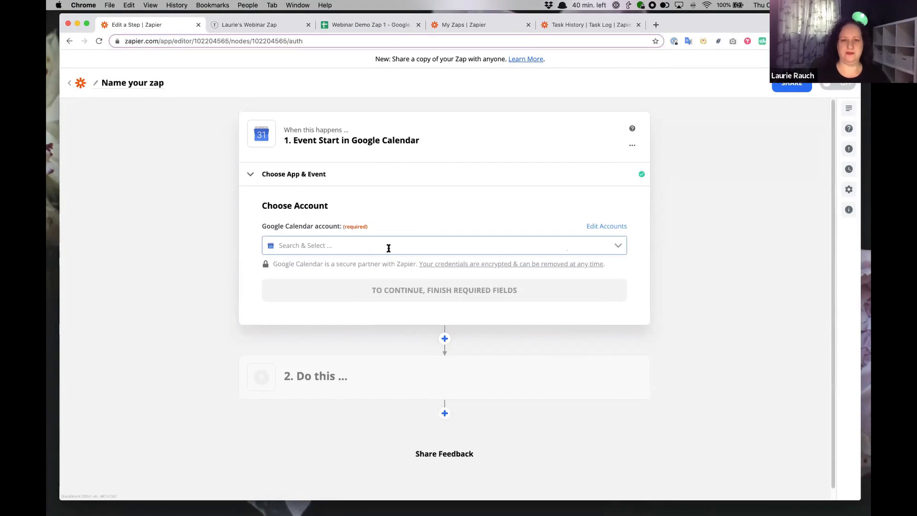
# Select the connected Google Calendar account for the trigger and continue.
pyautogui.click(389, 246)
pyautogui.click(393, 299)
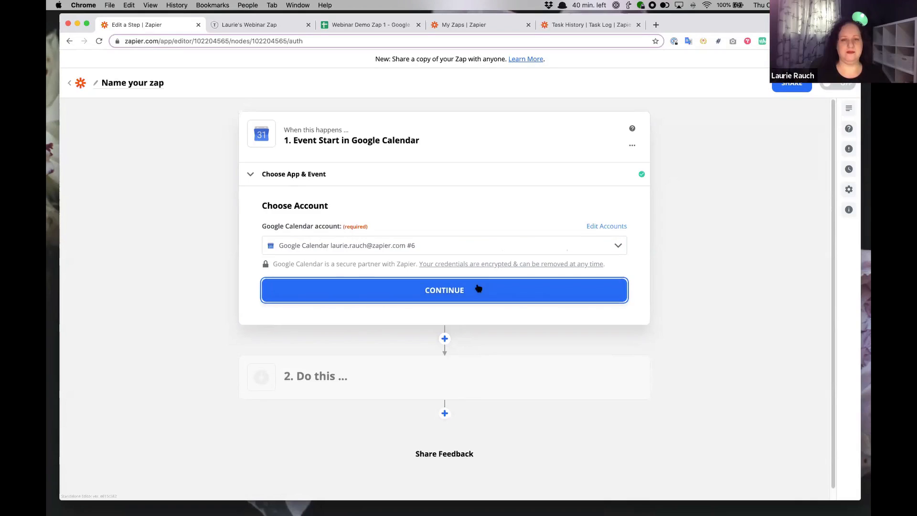
pyautogui.click(484, 283)
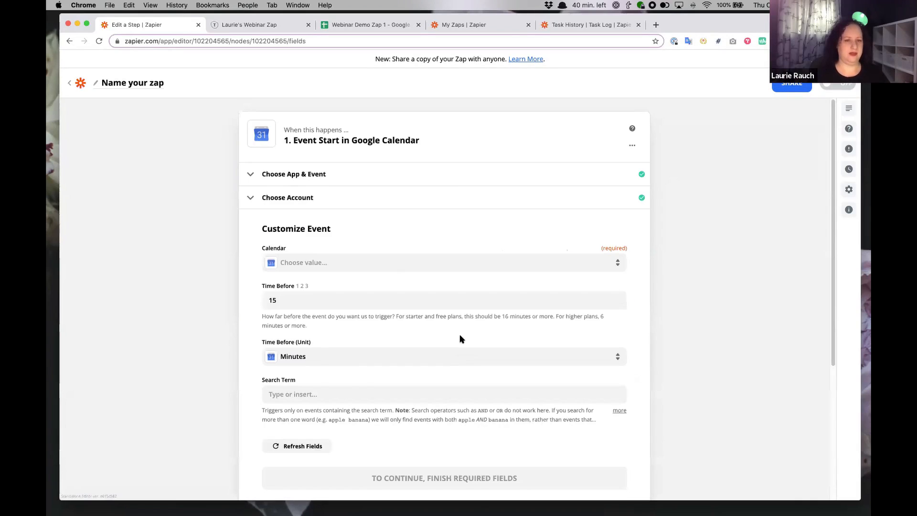
# Watch the presenter's schedule calendar and change Time Before from 15 to 30 minutes.
pyautogui.scroll(-2, 381, 252)
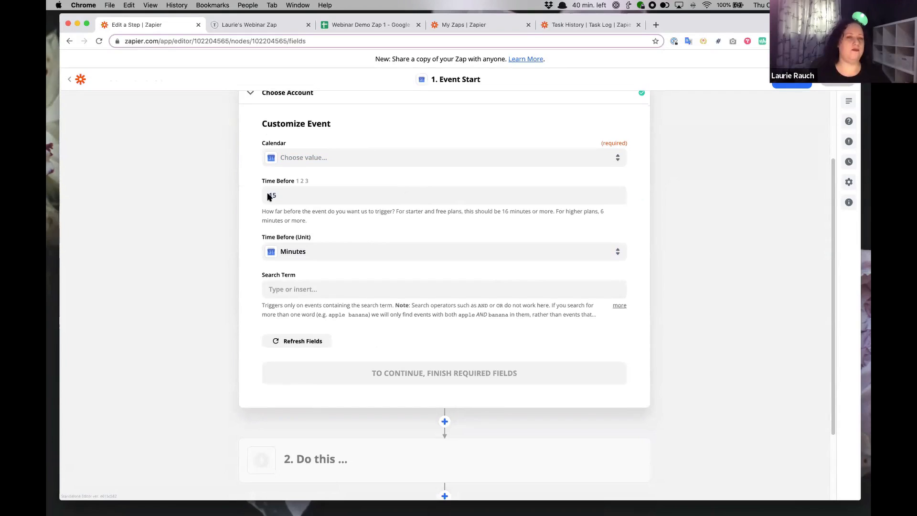
pyautogui.click(322, 162)
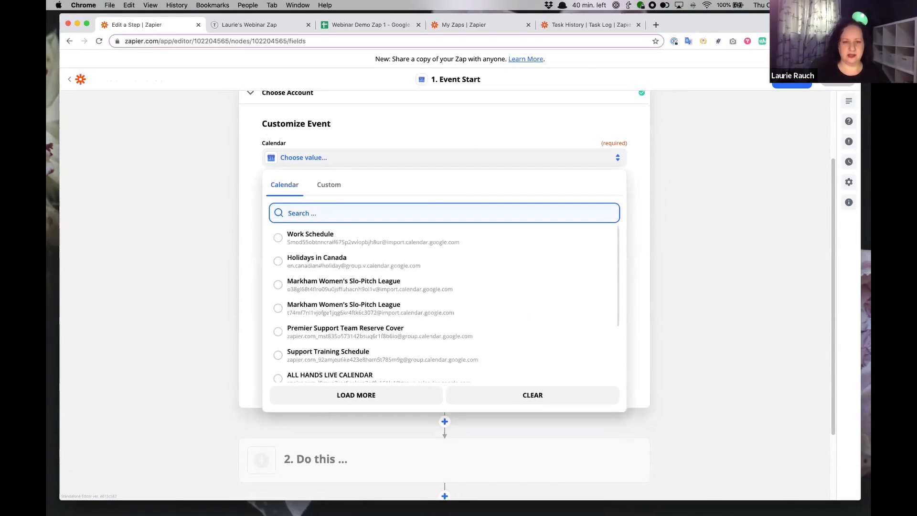
pyautogui.write('laurie')
pyautogui.click(331, 242)
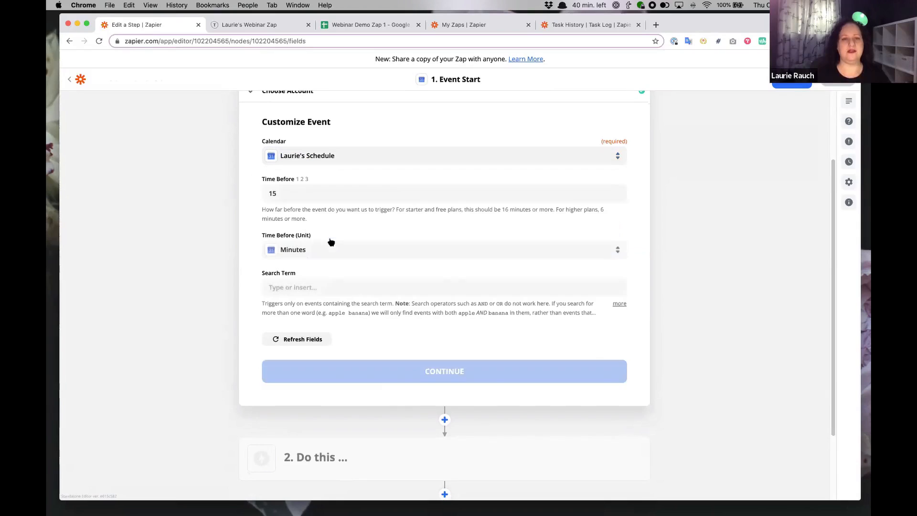
pyautogui.moveTo(293, 193); pyautogui.dragTo(255, 192)
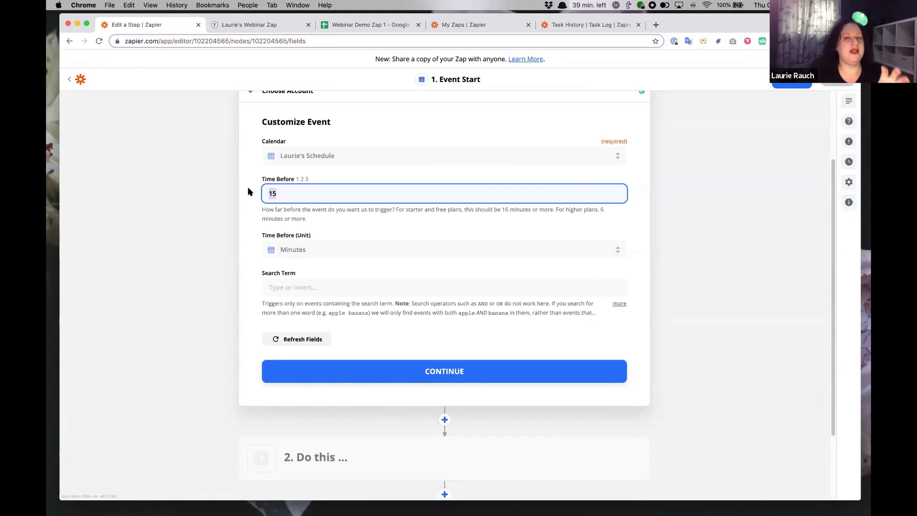
pyautogui.write('30')
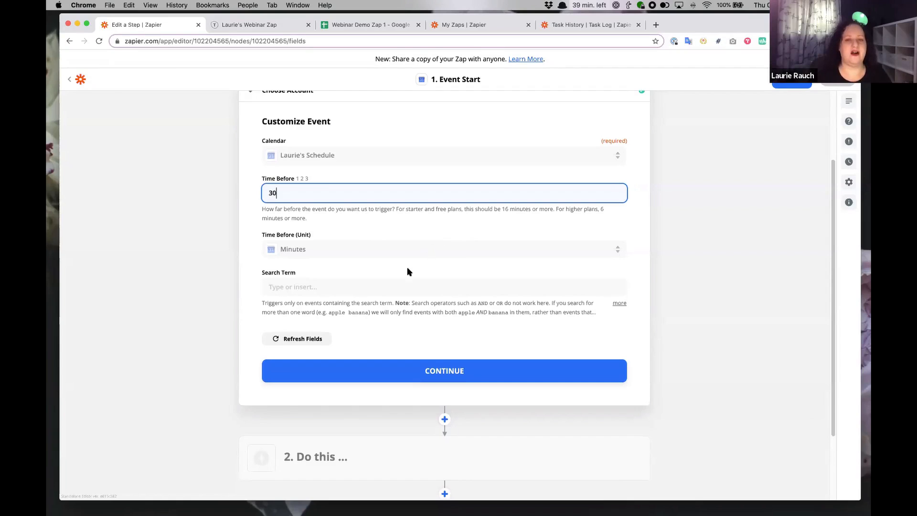
pyautogui.click(443, 371)
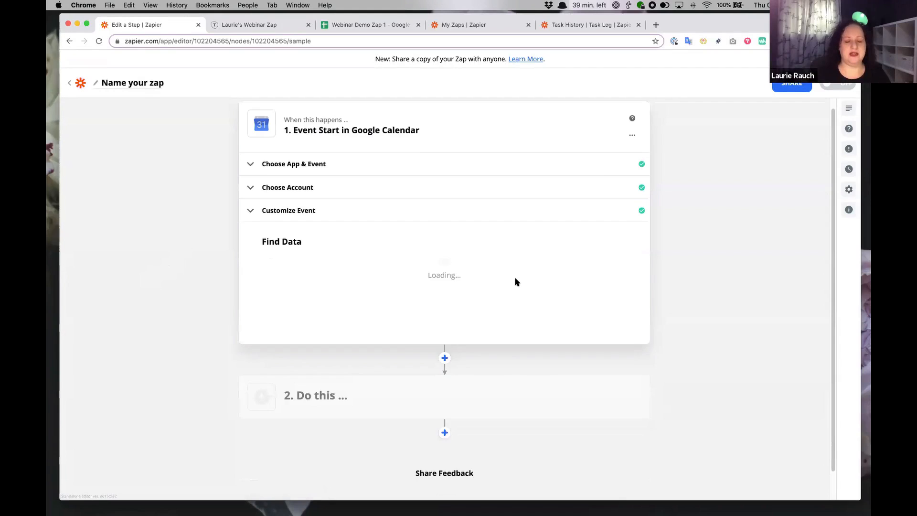
# Test the trigger, review the sample Event A data, and continue to the next step.
pyautogui.click(445, 389)
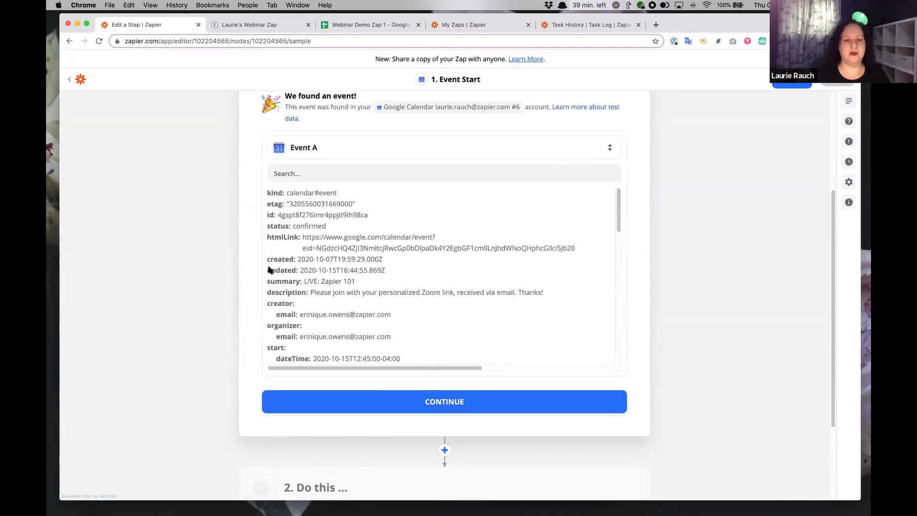
pyautogui.scroll(-3, 420, 265)
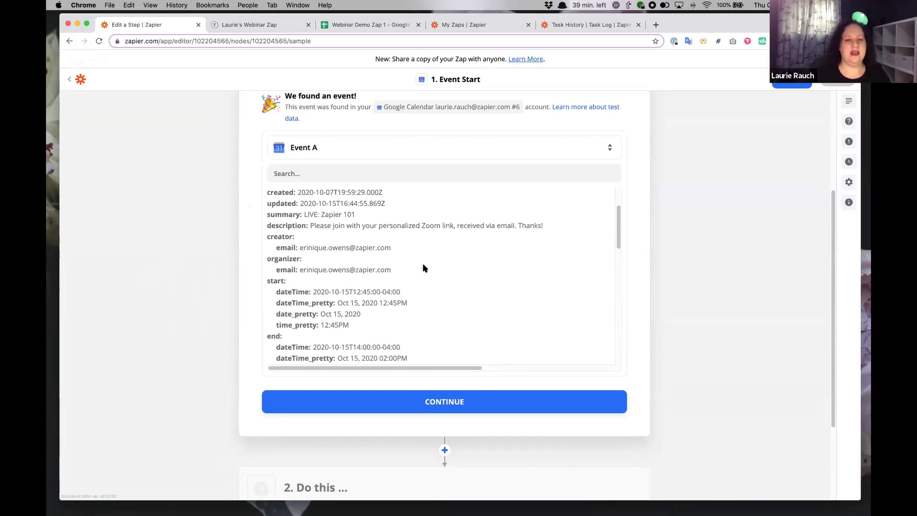
pyautogui.click(442, 403)
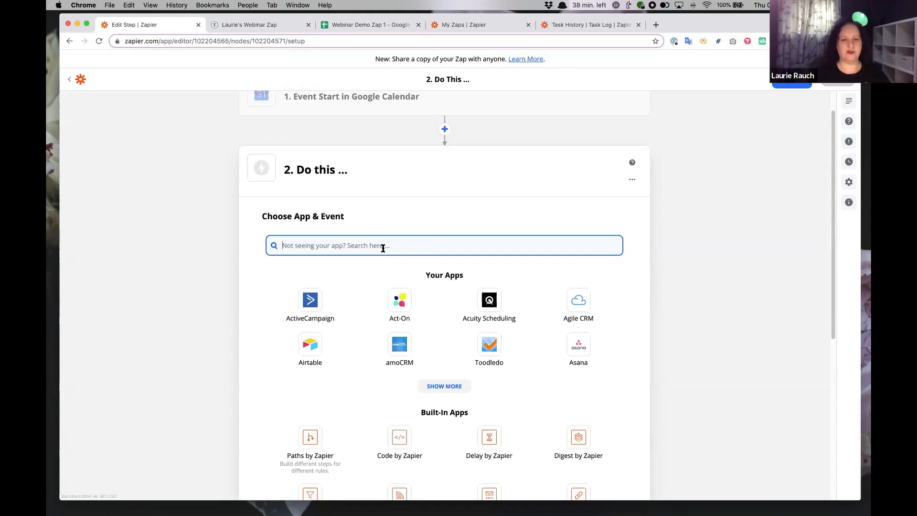
# Add a Filter step continuing only if Location contains 'zoom', and test it against the sample.
pyautogui.write('fil')
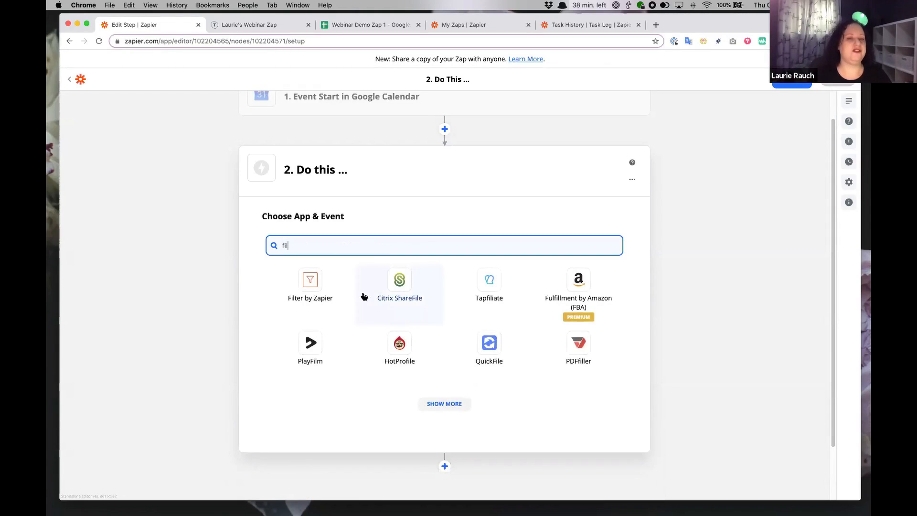
pyautogui.click(330, 282)
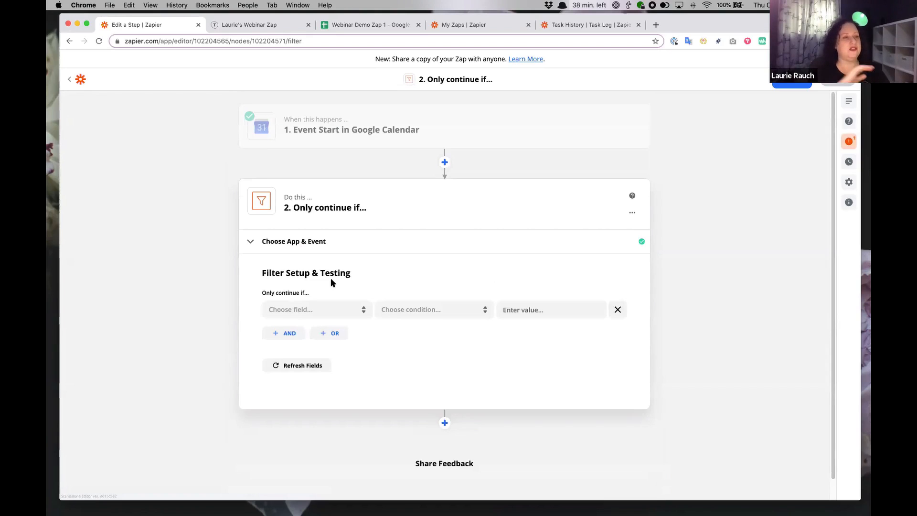
pyautogui.click(338, 312)
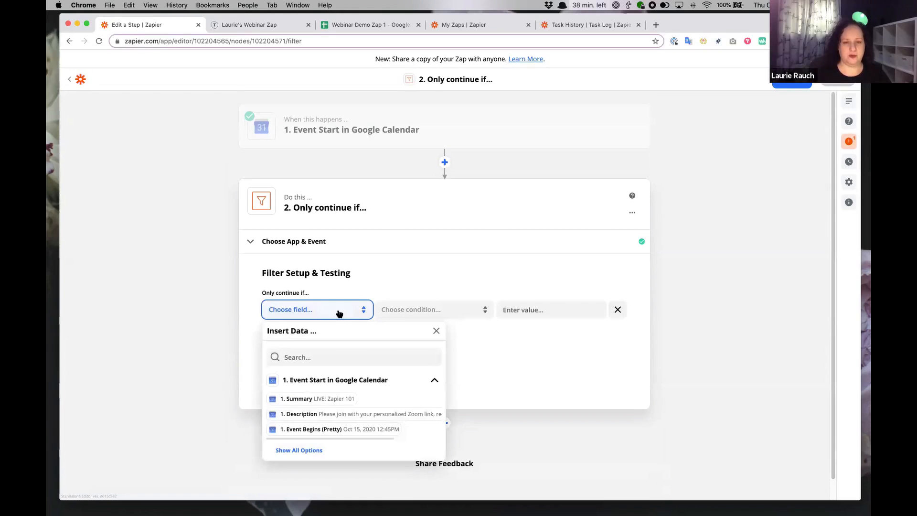
pyautogui.click(317, 451)
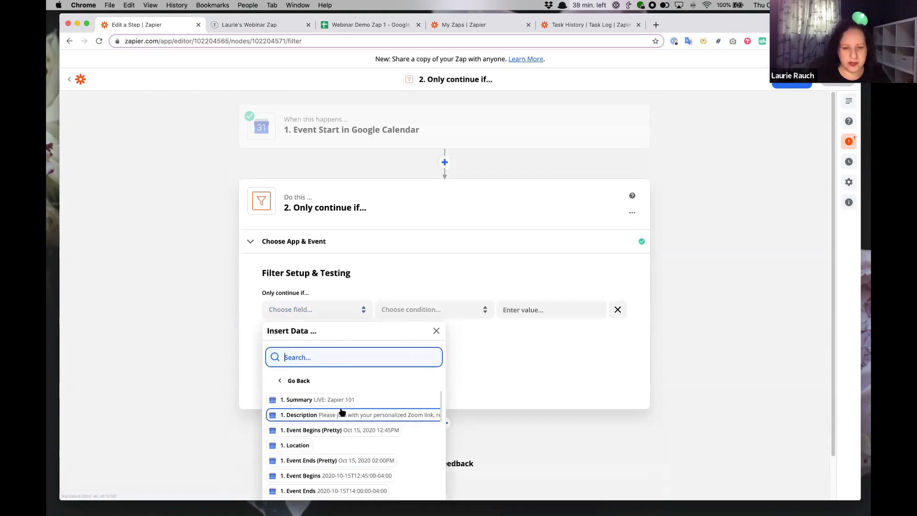
pyautogui.click(302, 446)
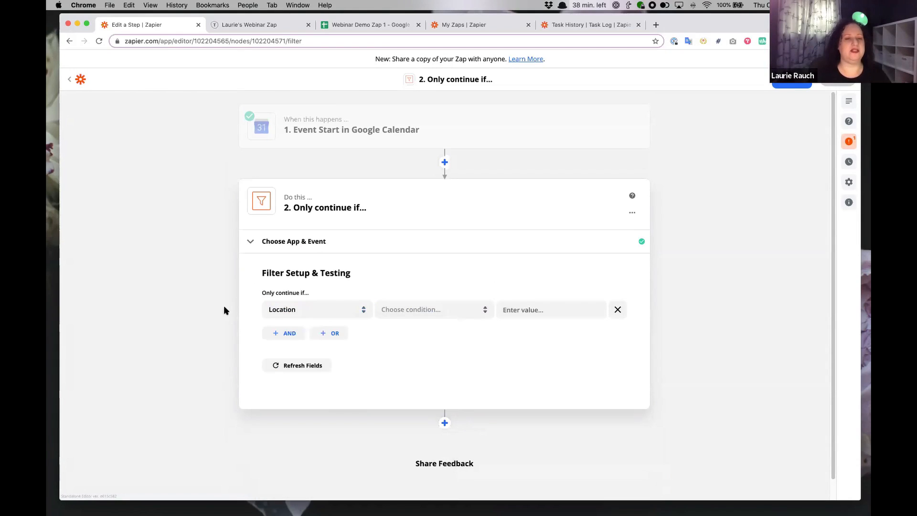
pyautogui.click(436, 312)
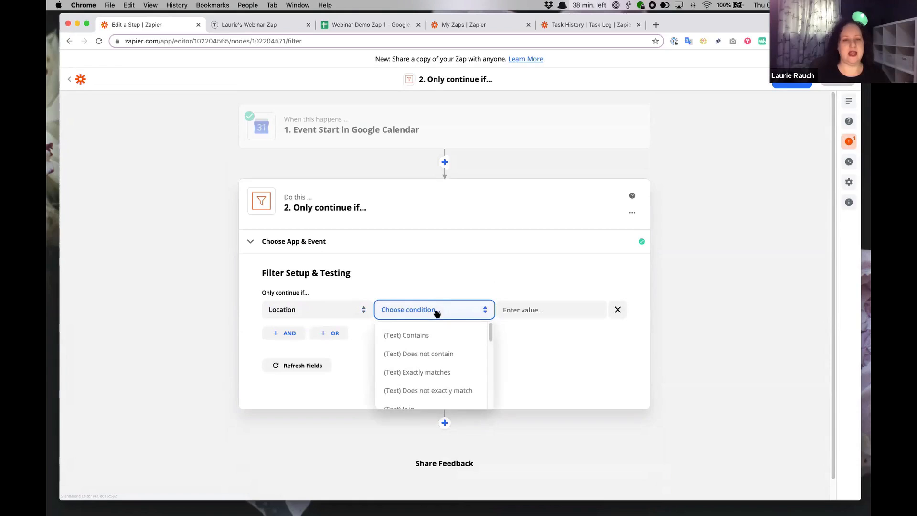
pyautogui.click(480, 334)
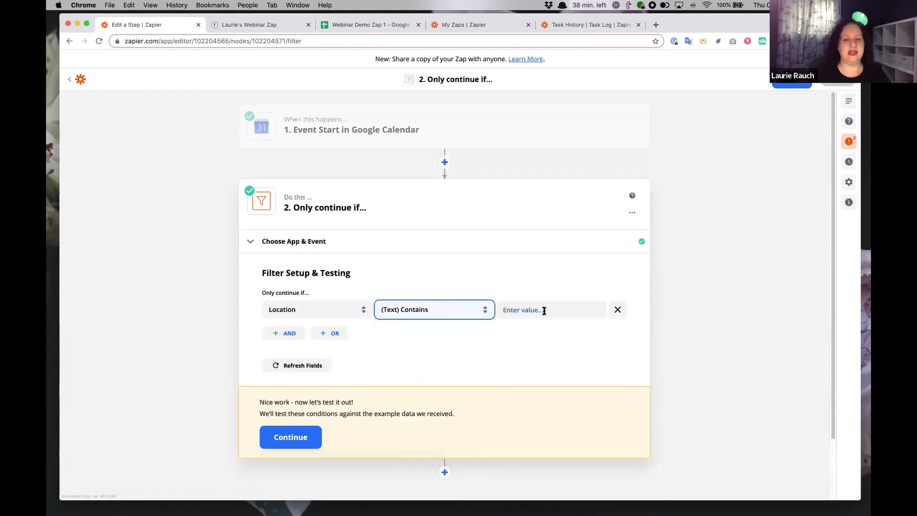
pyautogui.click(544, 311)
pyautogui.write('zoom')
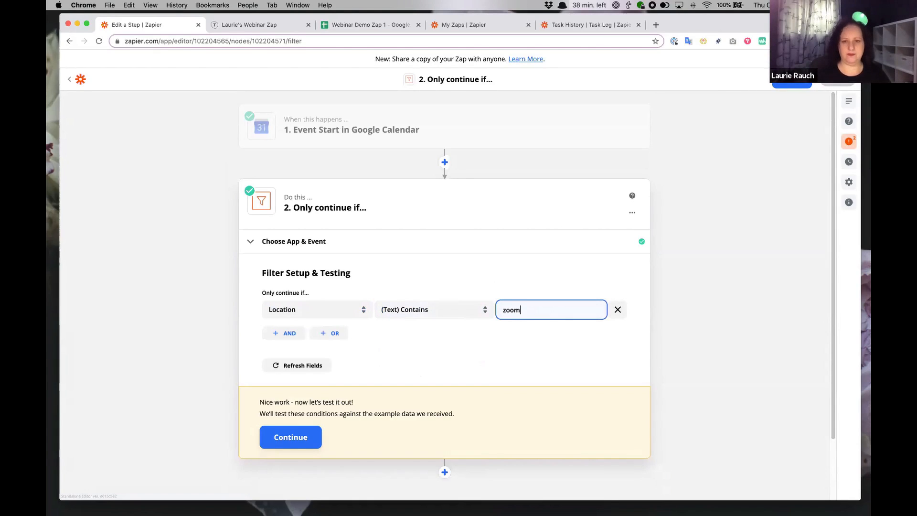
pyautogui.click(295, 437)
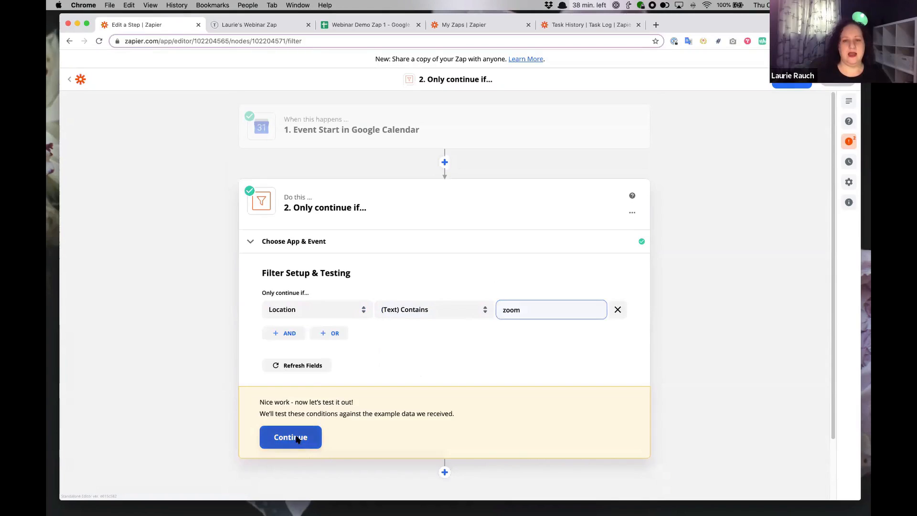
pyautogui.scroll(-2, 196, 256)
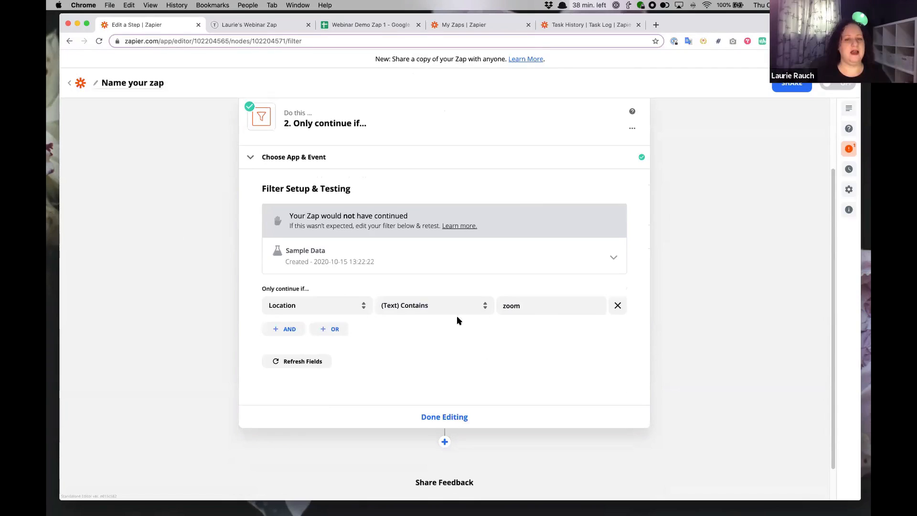
# Expand the unmatched sample data to show the missing Location, then add a step after the filter.
pyautogui.click(612, 261)
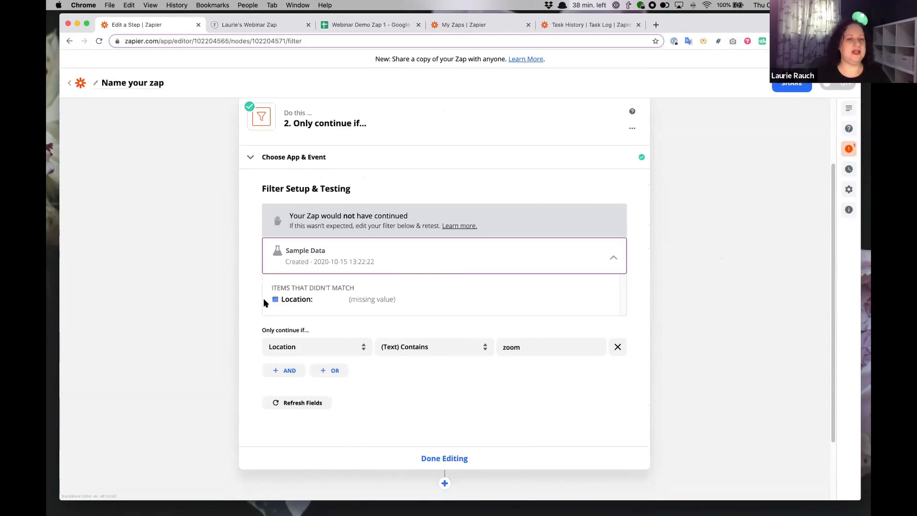
pyautogui.moveTo(348, 299); pyautogui.dragTo(402, 297)
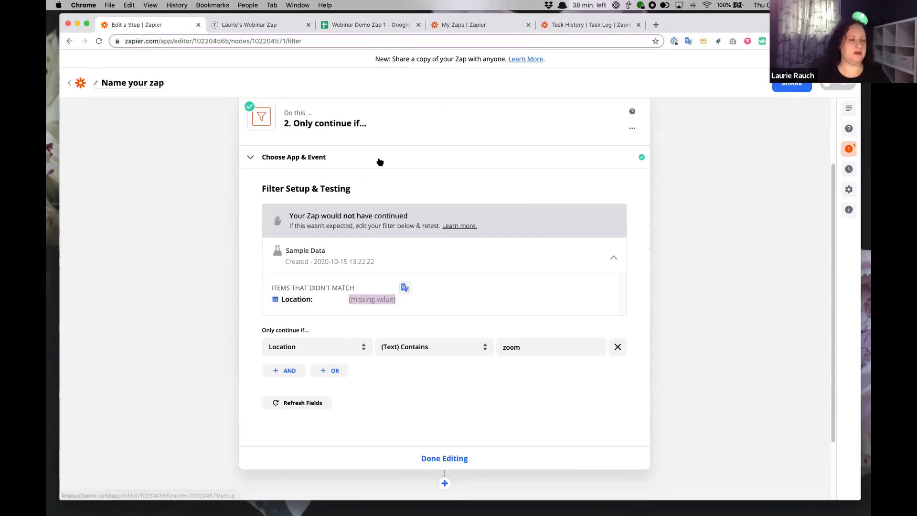
pyautogui.scroll(2, 380, 163)
pyautogui.scroll(-2, 420, 260)
pyautogui.scroll(-1, 421, 263)
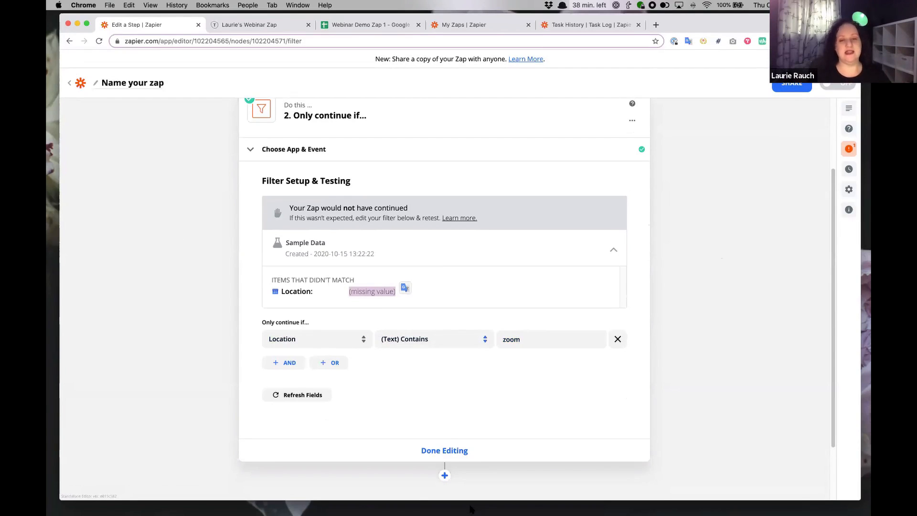
pyautogui.click(446, 477)
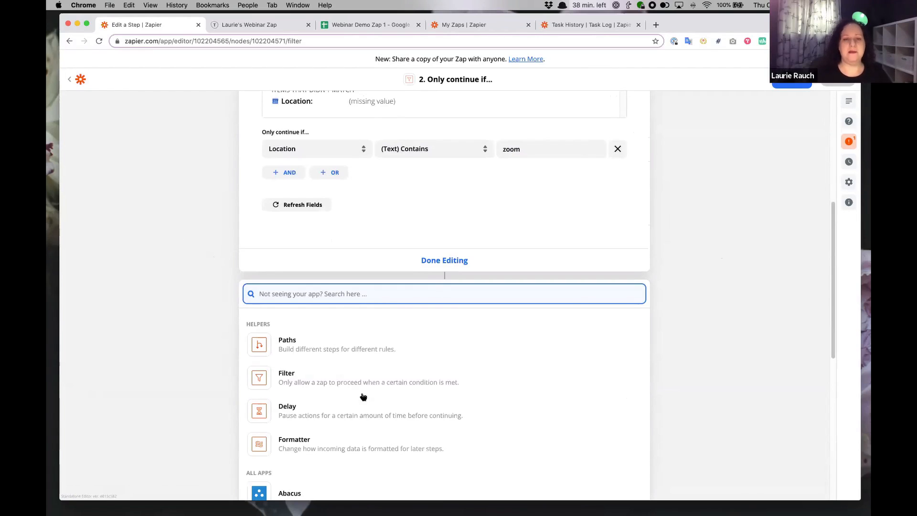
# Make the third step Delay by Zapier with the Delay Until action event.
pyautogui.click(360, 410)
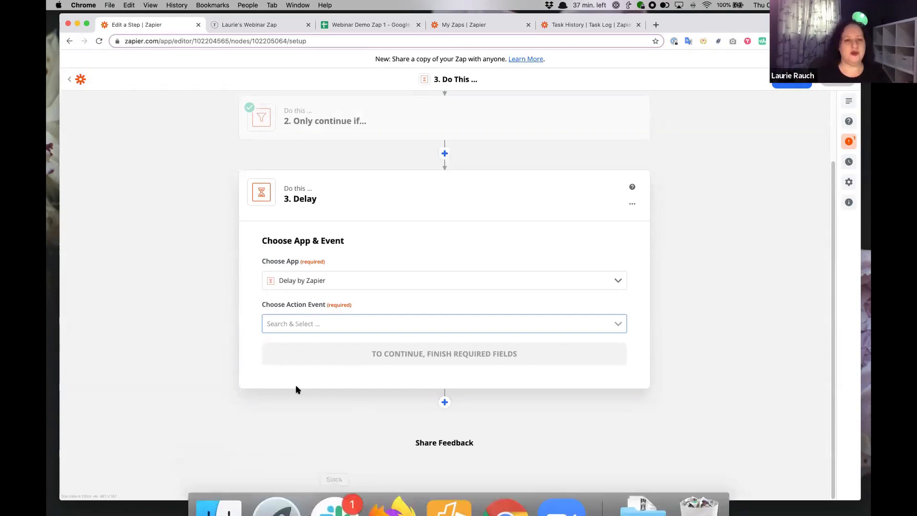
pyautogui.click(301, 322)
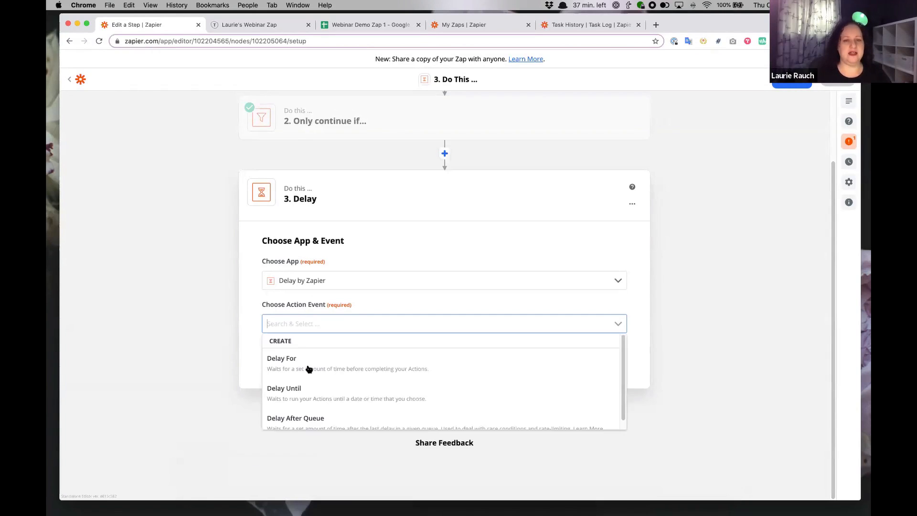
pyautogui.click(319, 390)
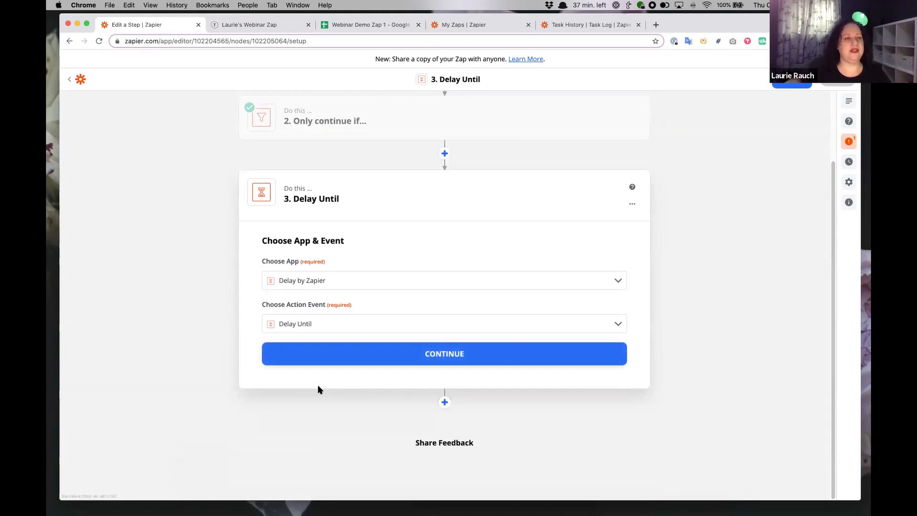
pyautogui.click(403, 357)
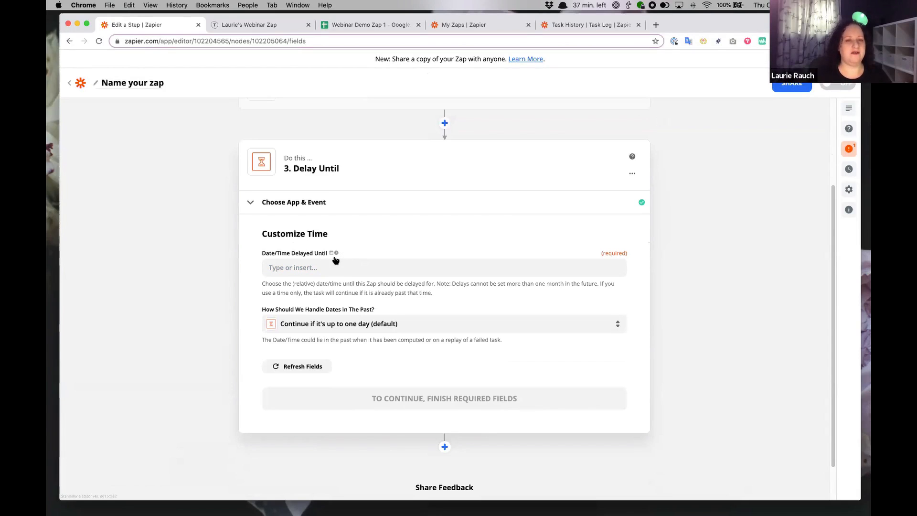
# Set Date/Time Delayed Until to Event Begins (Pretty) -2m and save it.
pyautogui.click(342, 269)
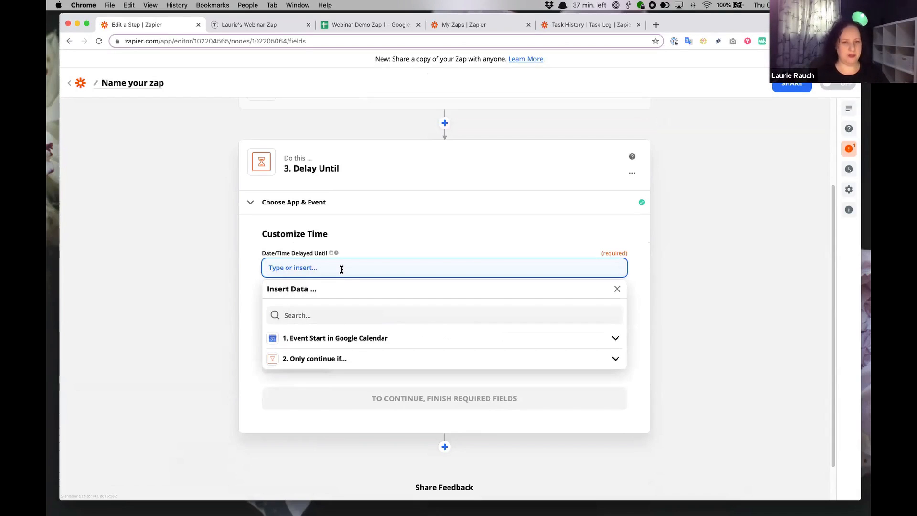
pyautogui.click(376, 341)
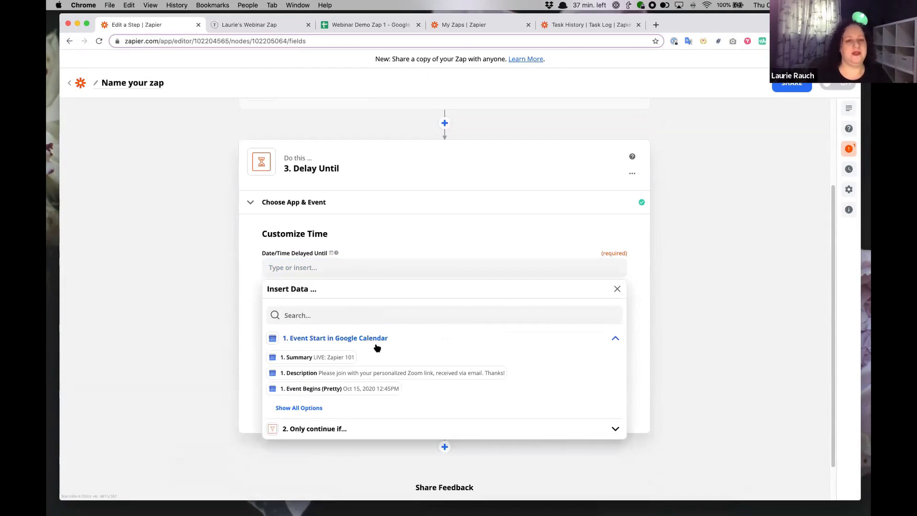
pyautogui.click(337, 393)
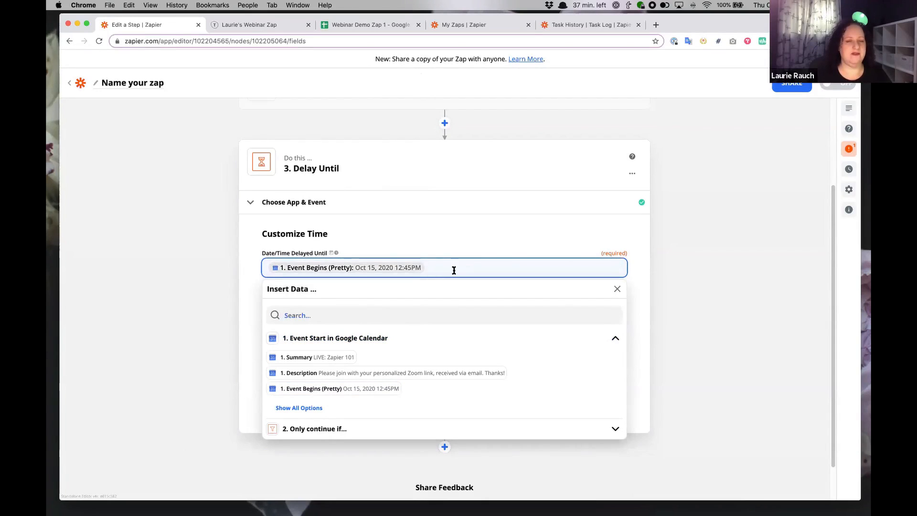
pyautogui.write('-2m')
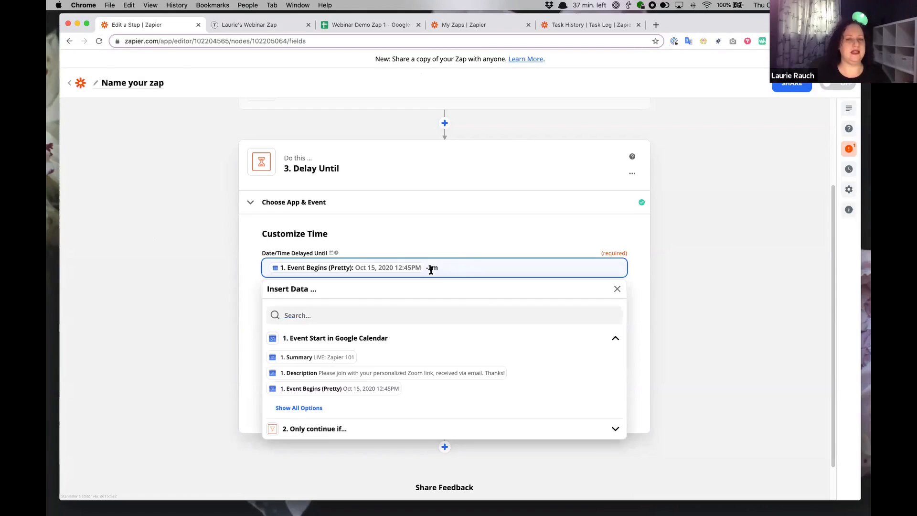
pyautogui.click(193, 281)
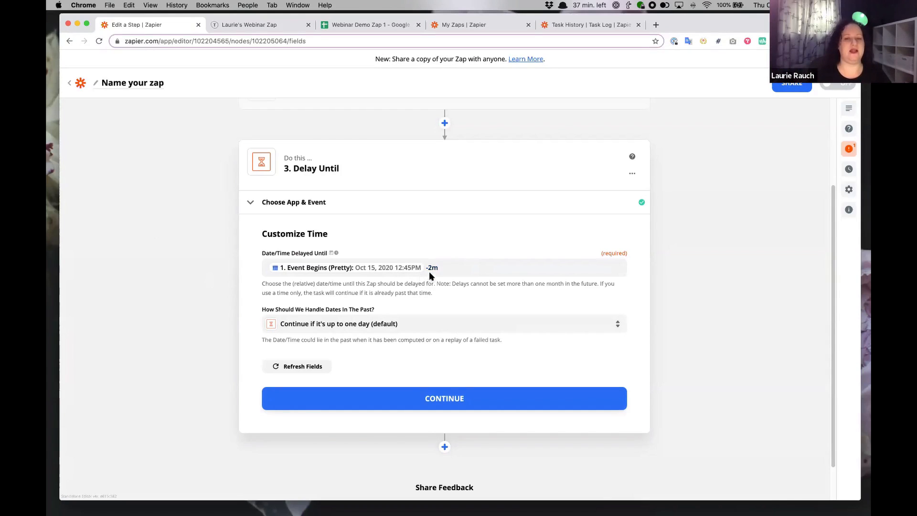
pyautogui.click(450, 406)
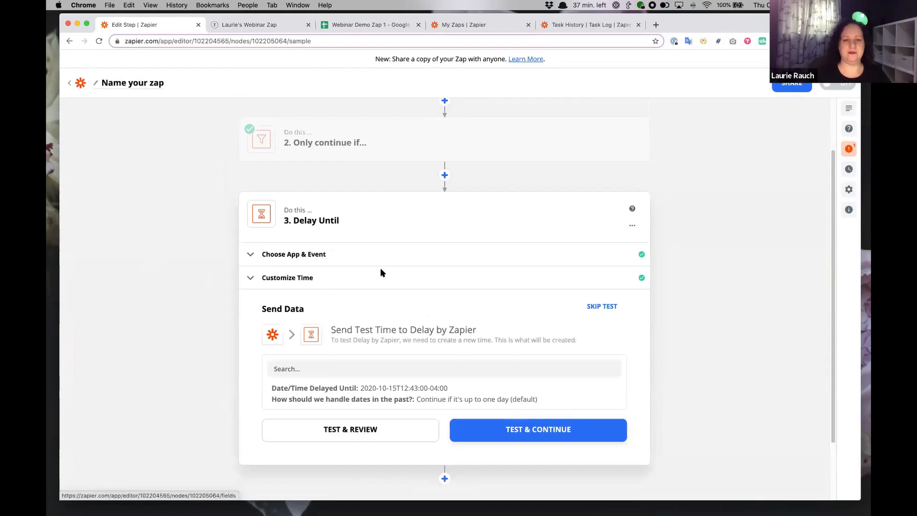
# Test the Delay Until step and add a new step after it.
pyautogui.click(367, 432)
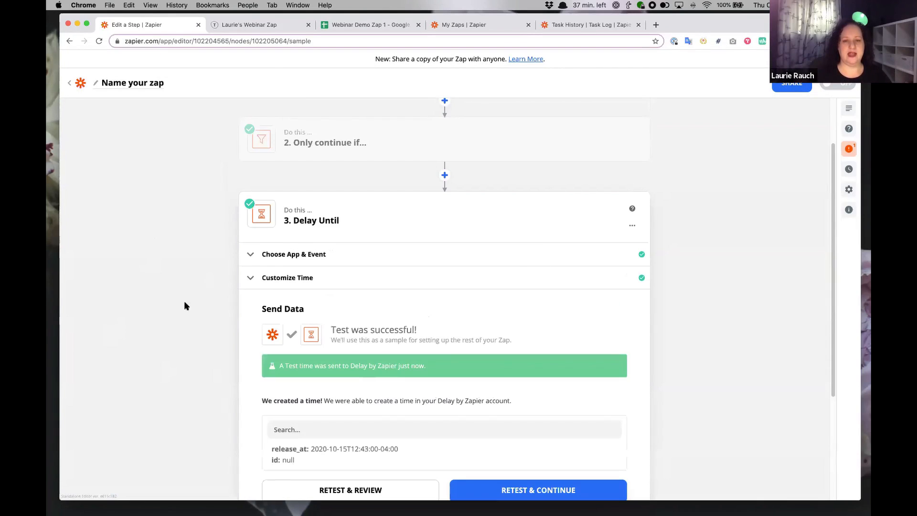
pyautogui.scroll(-3, 222, 283)
pyautogui.click(445, 430)
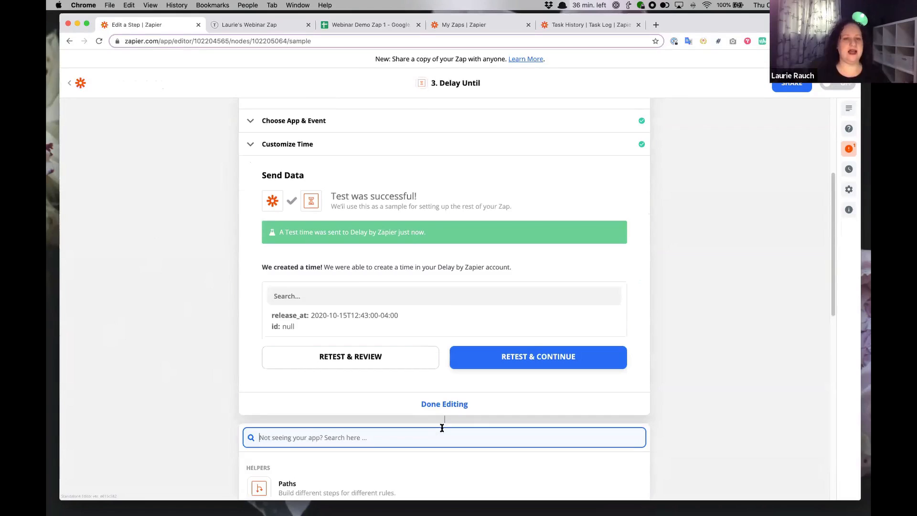
# Add a Slack 'Send Direct Message' action using the connected Slack account.
pyautogui.write('slac')
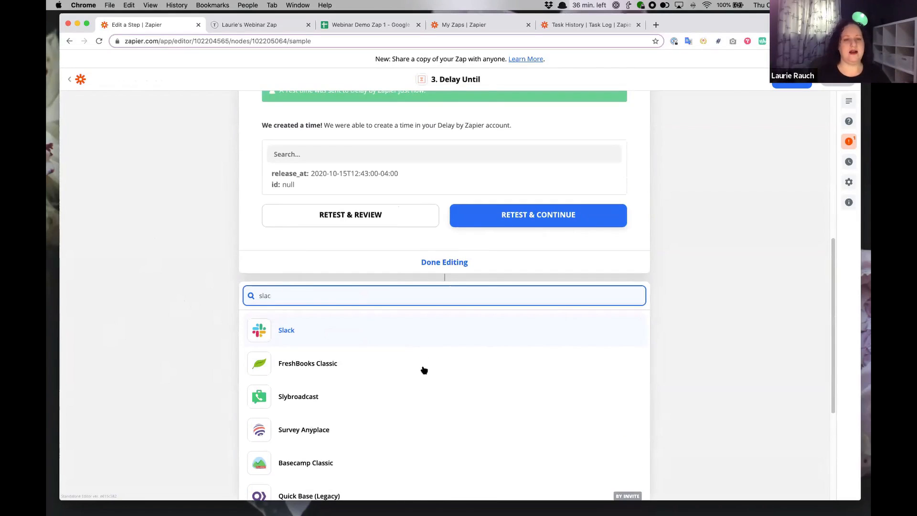
pyautogui.click(285, 330)
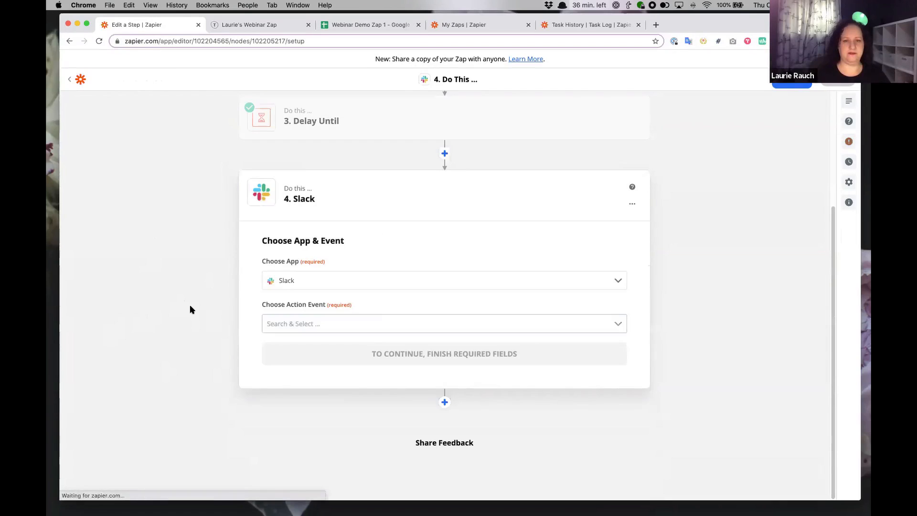
pyautogui.click(370, 327)
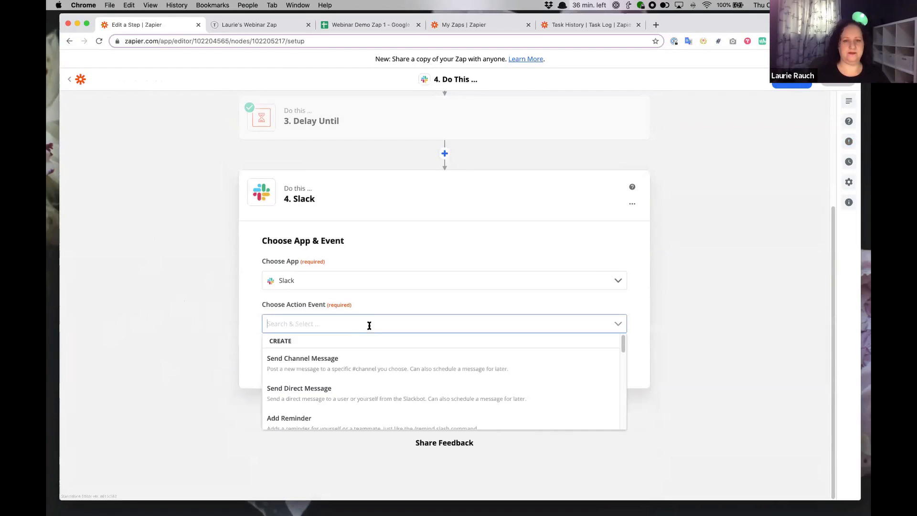
pyautogui.click(363, 382)
pyautogui.click(495, 362)
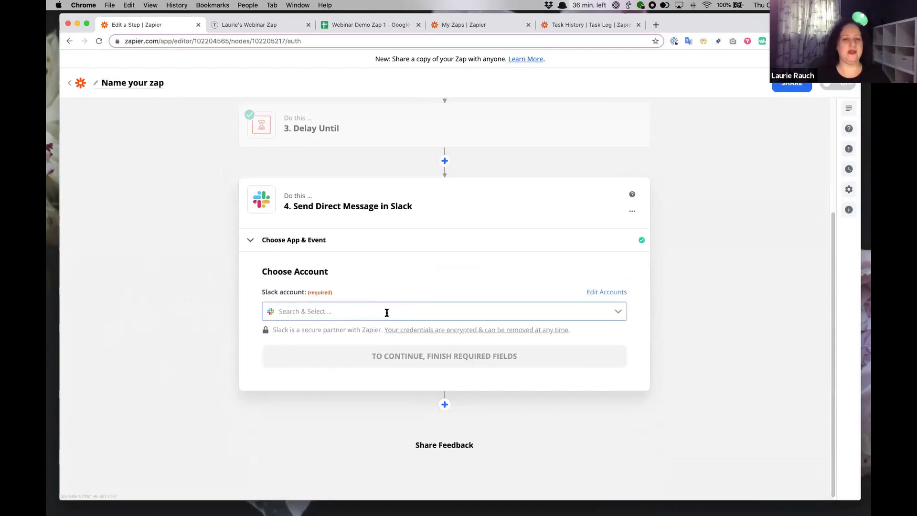
pyautogui.click(386, 311)
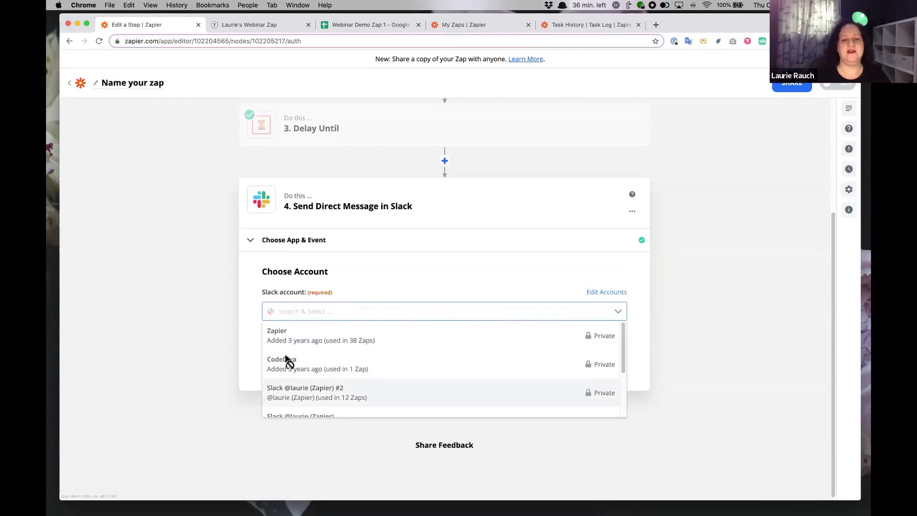
pyautogui.click(344, 392)
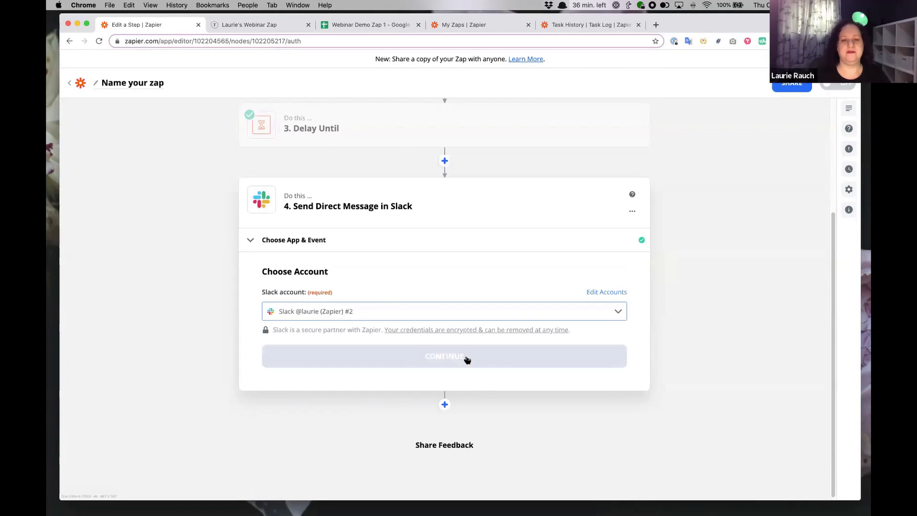
pyautogui.click(399, 349)
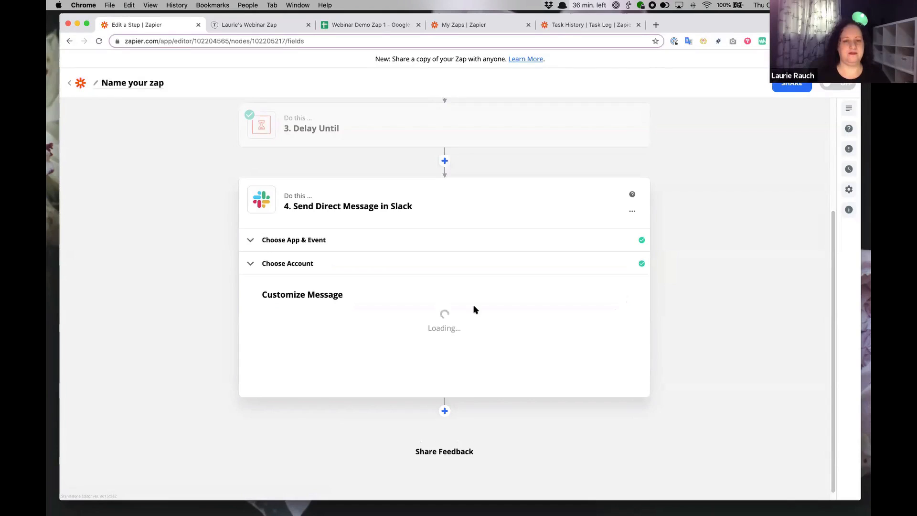
# Choose the recipient user for the direct message.
pyautogui.click(324, 376)
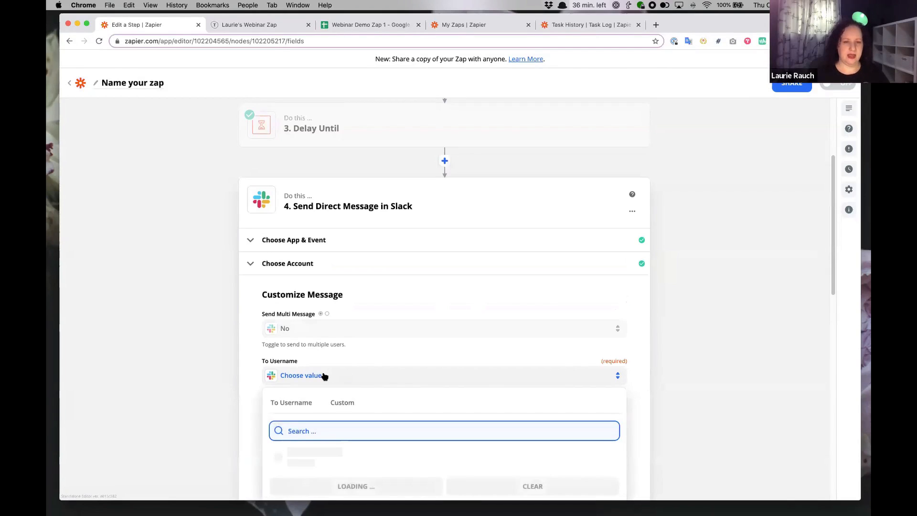
pyautogui.write('laur')
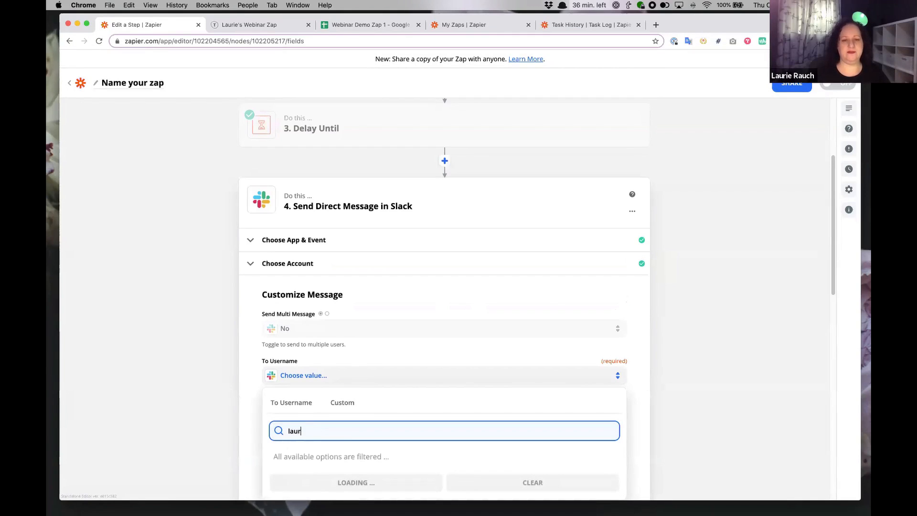
pyautogui.write('e')
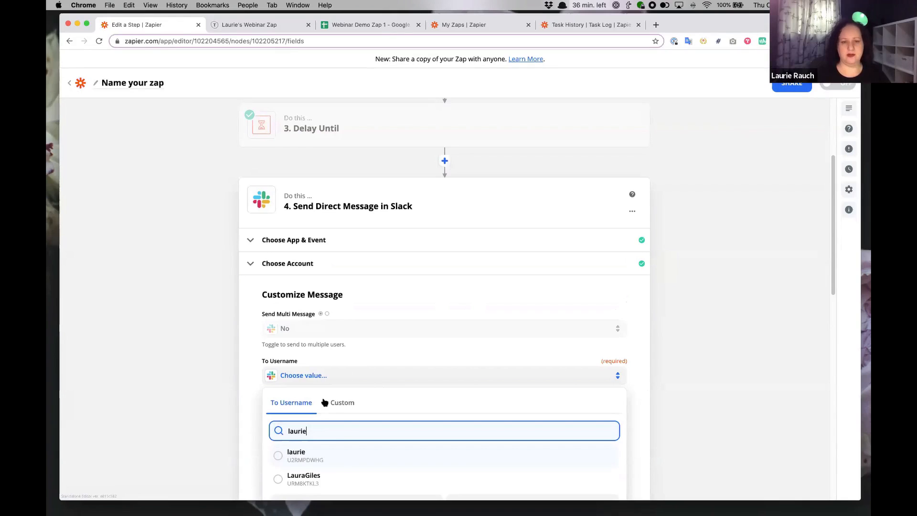
pyautogui.click(336, 459)
pyautogui.scroll(-3, 279, 322)
# Write the message 'You have a meeeting! Here's the link:' followed by the event's Location.
pyautogui.click(332, 273)
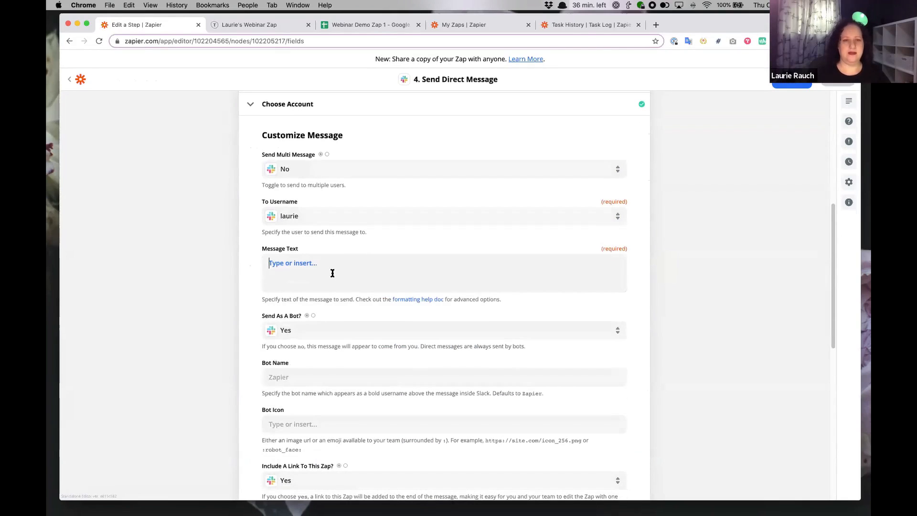
pyautogui.write('You have a meeeti')
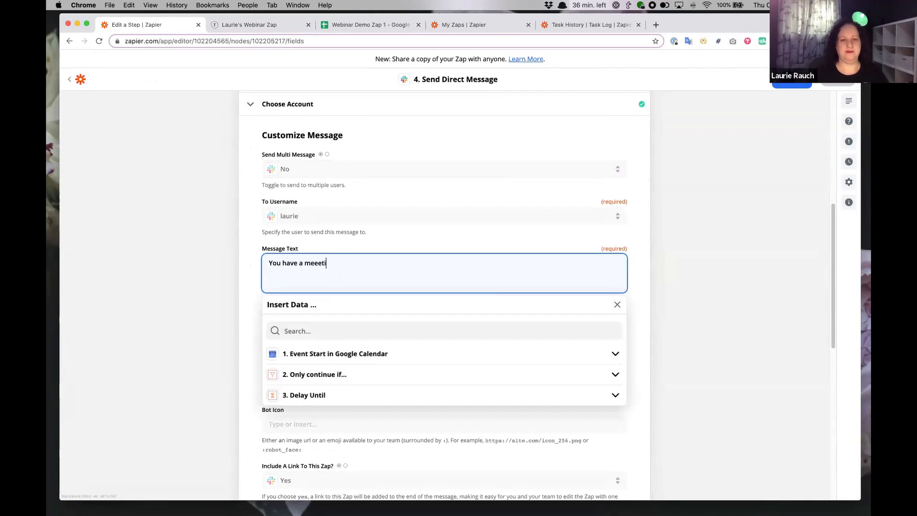
pyautogui.write("ng! Here's the link:")
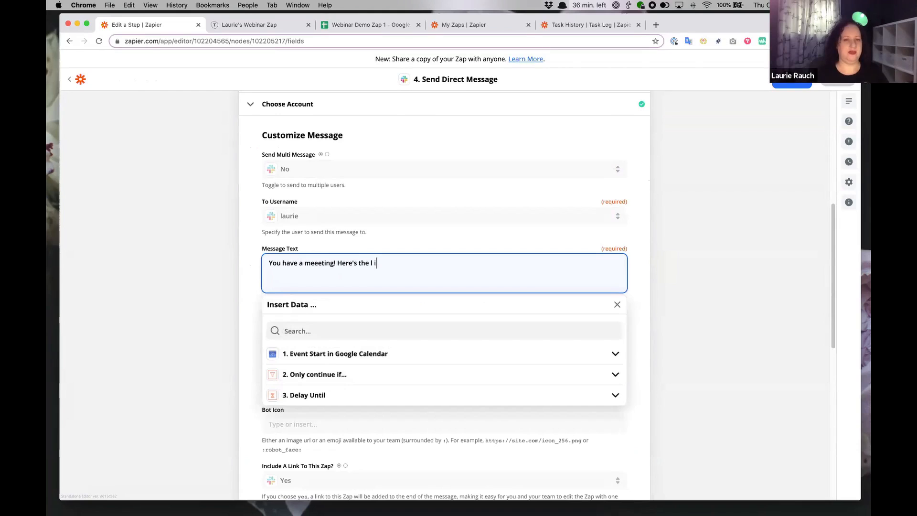
pyautogui.press('BackSpace')
pyautogui.press('BackSpace')
pyautogui.press('BackSpace')
pyautogui.press('BackSpace')
pyautogui.press('BackSpace')
pyautogui.write('ink:')
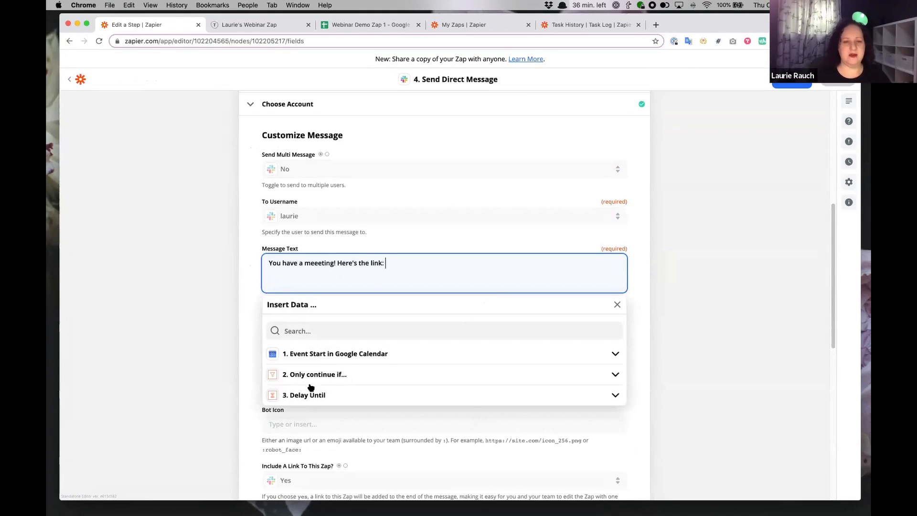
pyautogui.click(334, 353)
pyautogui.click(321, 424)
pyautogui.click(299, 420)
pyautogui.click(186, 329)
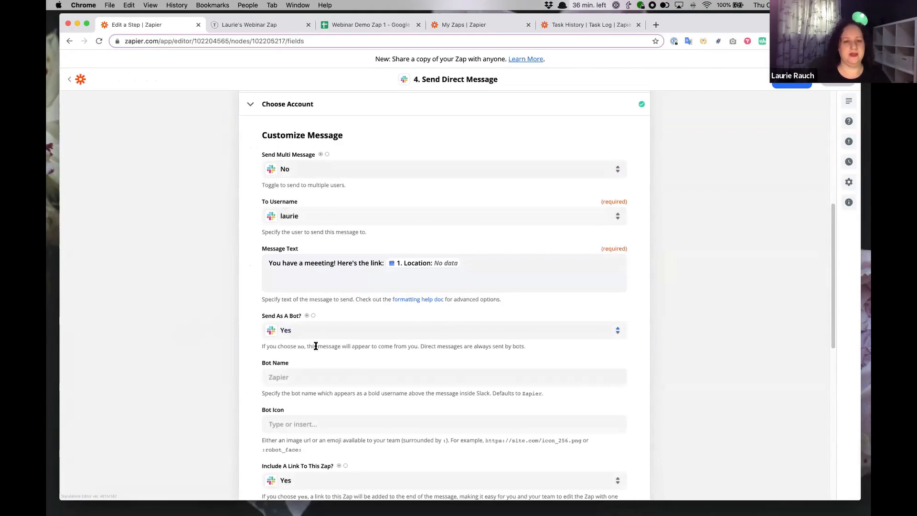
# Set the Slack bot icon to :zapier:.
pyautogui.click(291, 378)
pyautogui.click(203, 378)
pyautogui.click(300, 423)
pyautogui.write('s')
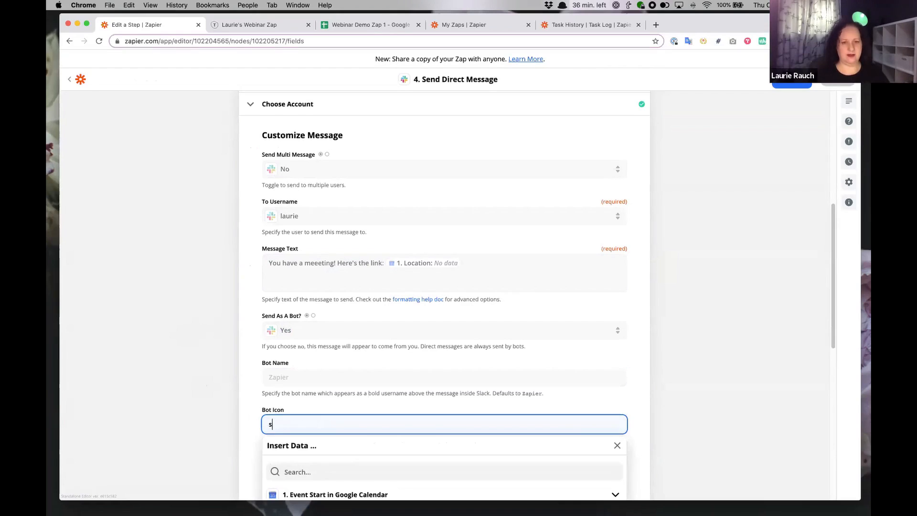
pyautogui.press('BackSpace')
pyautogui.write(':zapier:')
pyautogui.click(150, 369)
pyautogui.scroll(-5, 436, 375)
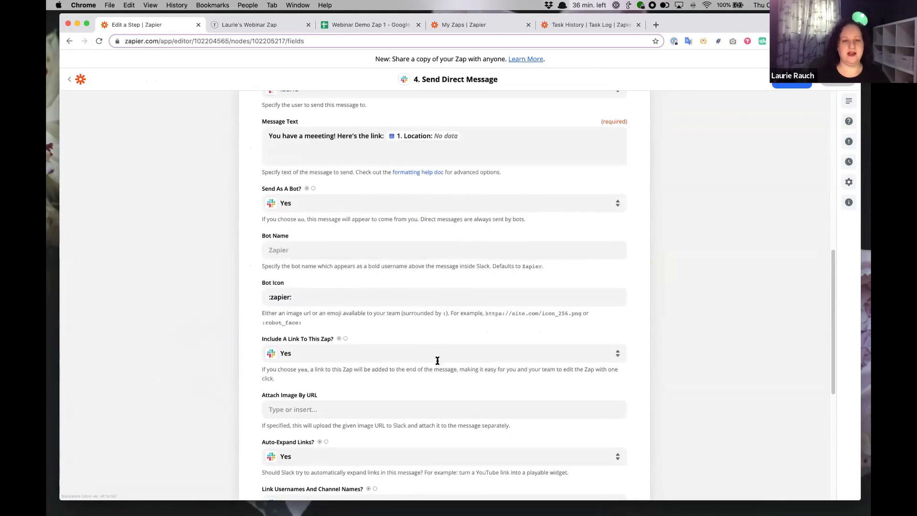
pyautogui.scroll(-2, 468, 366)
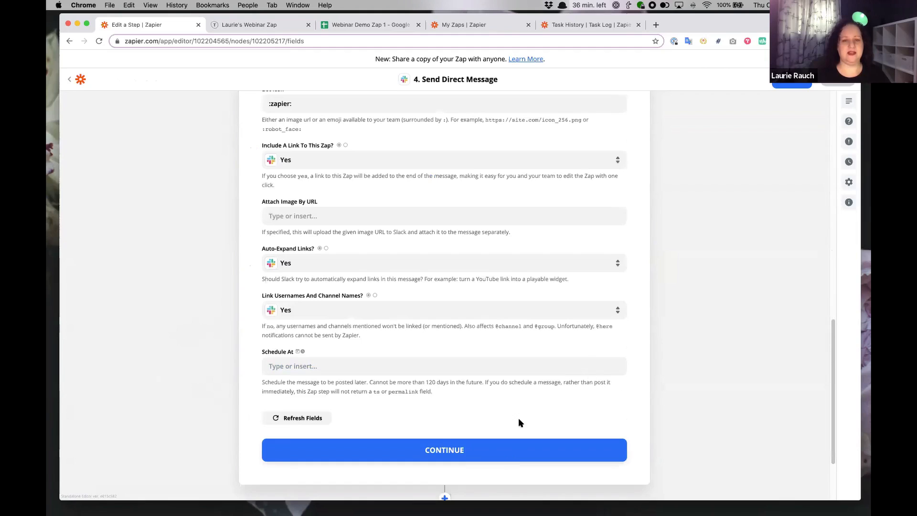
# Continue the Slack step to its test screen, then view Webinar Demo 2's Task History.
pyautogui.click(463, 452)
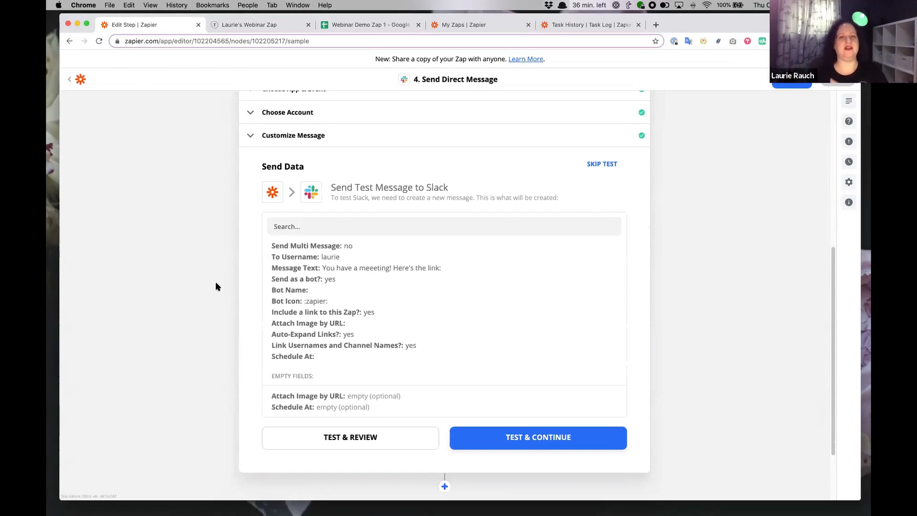
pyautogui.scroll(1, 214, 292)
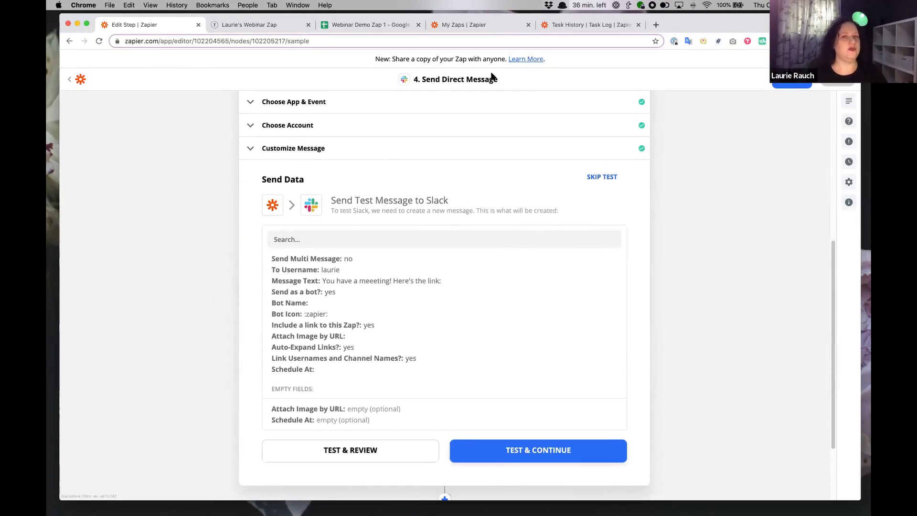
pyautogui.click(592, 26)
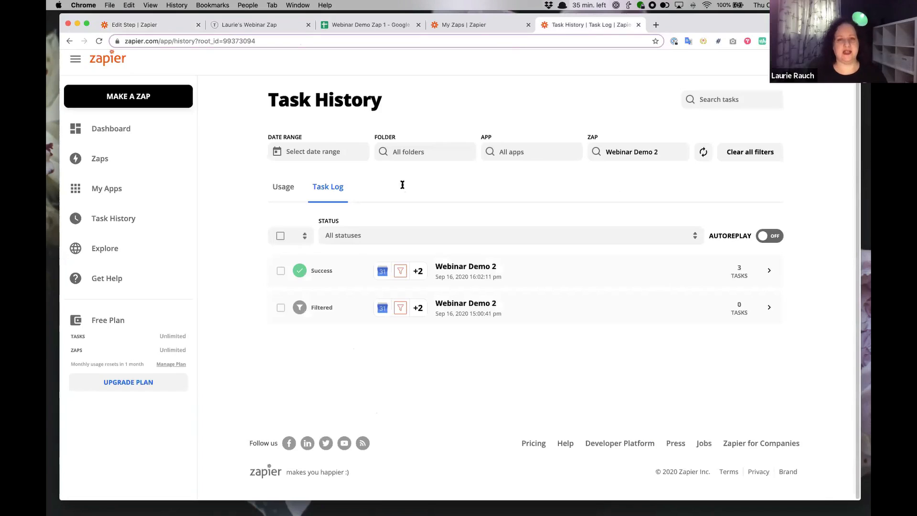
# Open the Task Details of the filtered Webinar Demo 2 run.
pyautogui.click(473, 25)
pyautogui.click(588, 26)
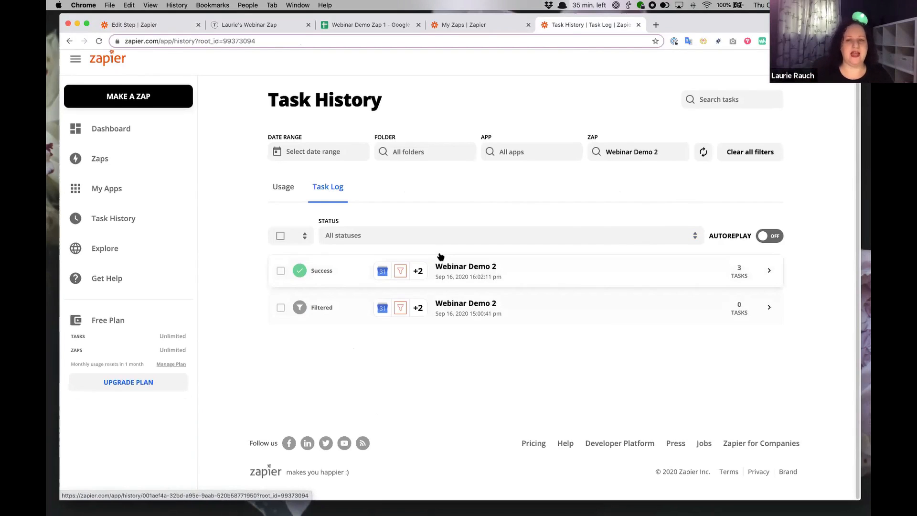
pyautogui.click(529, 320)
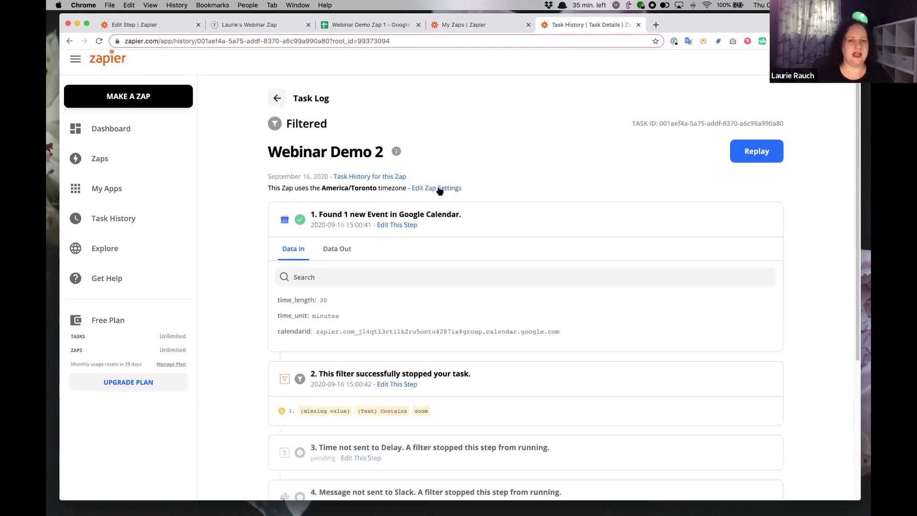
# Search step 1's Data Out for 'locat' to look for a location field, then clear the search.
pyautogui.scroll(-3, 495, 188)
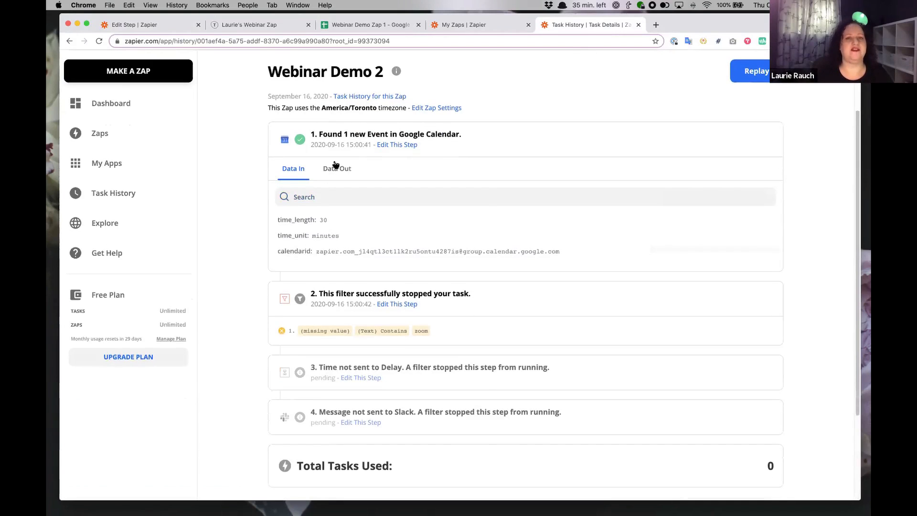
pyautogui.click(337, 168)
pyautogui.scroll(-2, 366, 282)
pyautogui.scroll(-4, 366, 282)
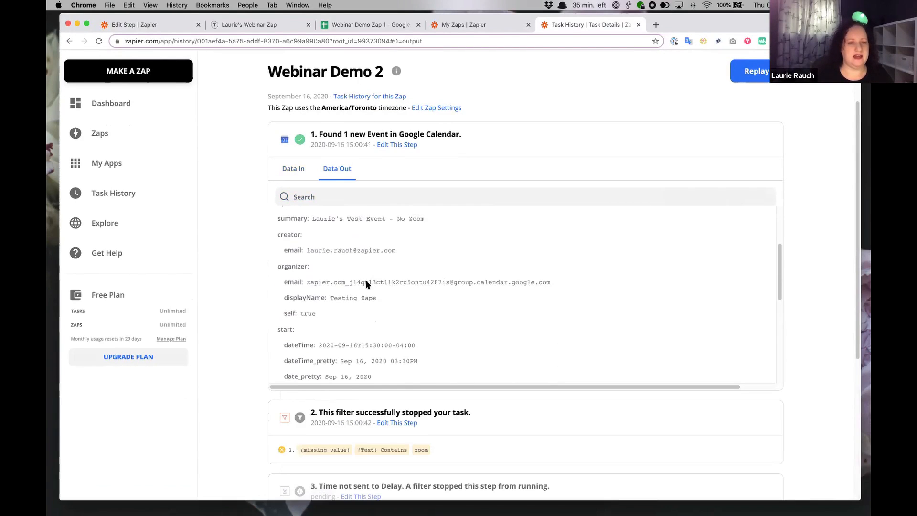
pyautogui.click(349, 197)
pyautogui.write('locat')
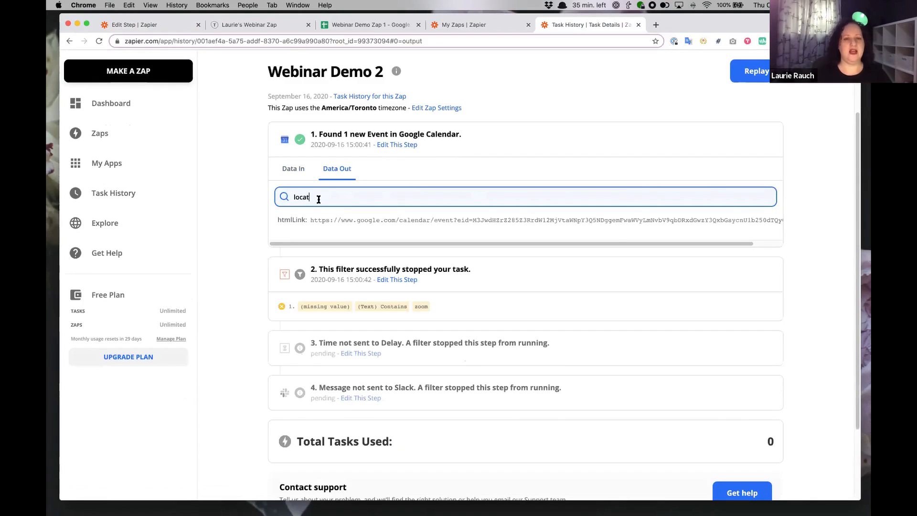
pyautogui.scroll(1, 331, 215)
pyautogui.moveTo(330, 216); pyautogui.dragTo(274, 216)
pyautogui.press('BackSpace')
# Scroll through the full event output, then go back to the Task Log list.
pyautogui.scroll(-3, 268, 306)
pyautogui.scroll(-5, 280, 292)
pyautogui.scroll(-4, 369, 375)
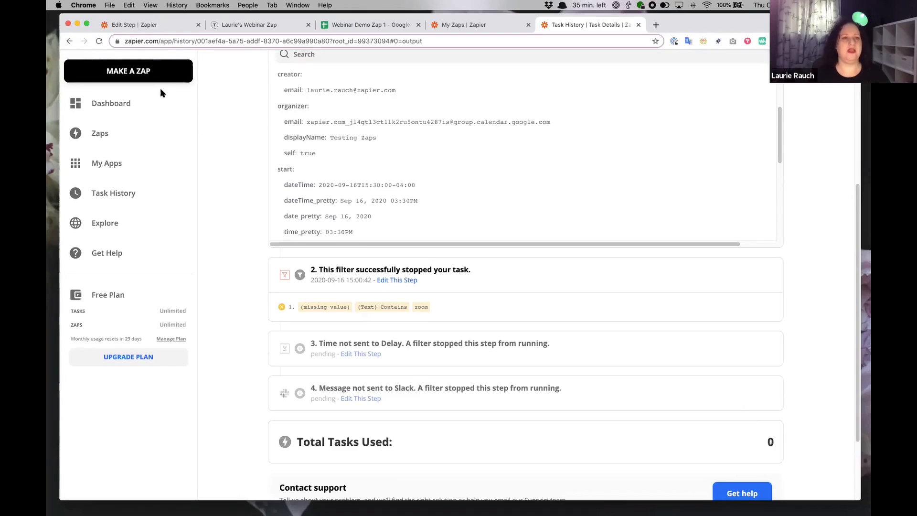
pyautogui.click(69, 41)
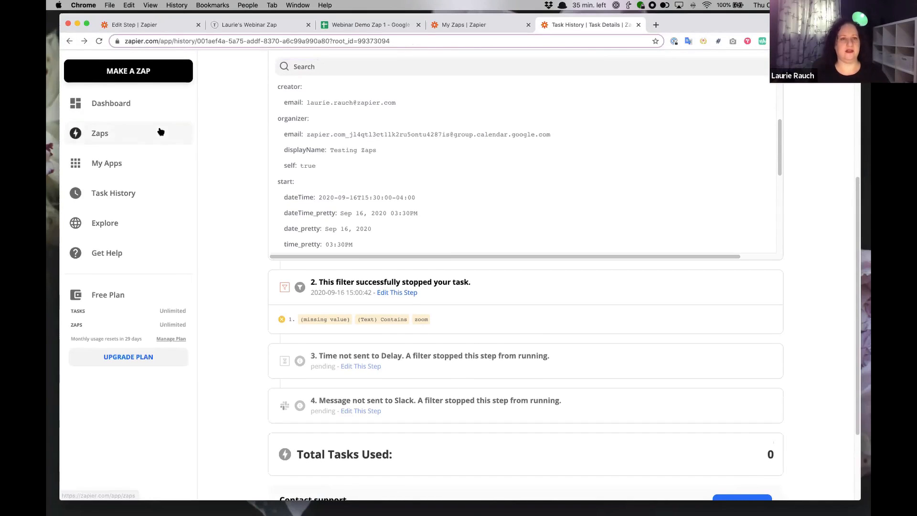
pyautogui.click(69, 41)
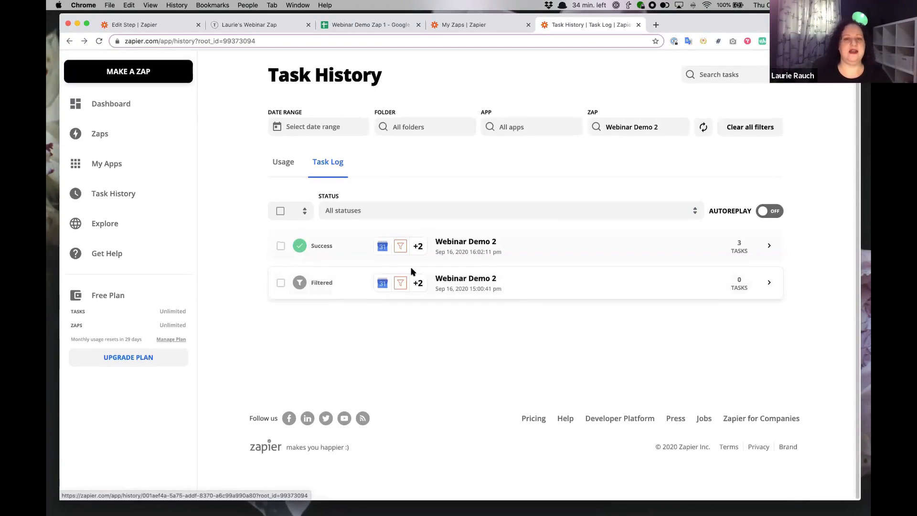
# Open the successful run's details and inspect its location and the Delay step's release time.
pyautogui.click(459, 252)
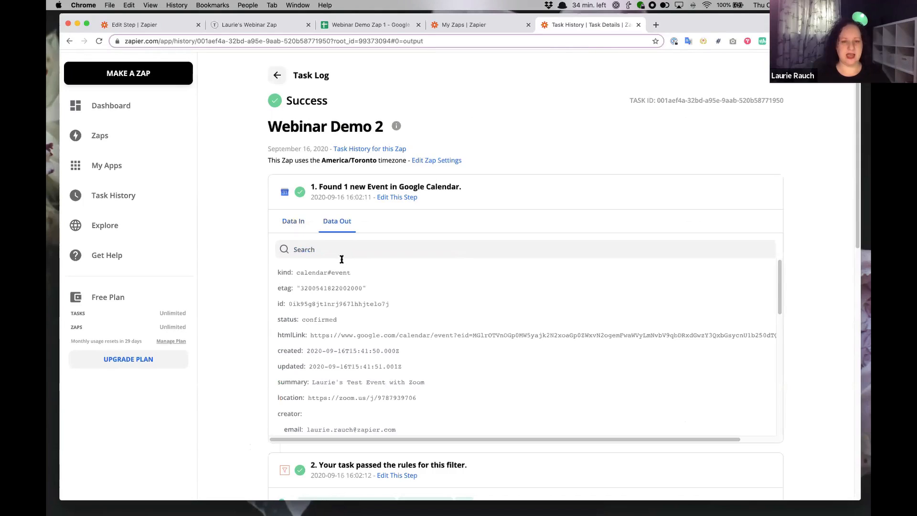
pyautogui.moveTo(310, 398); pyautogui.dragTo(420, 395)
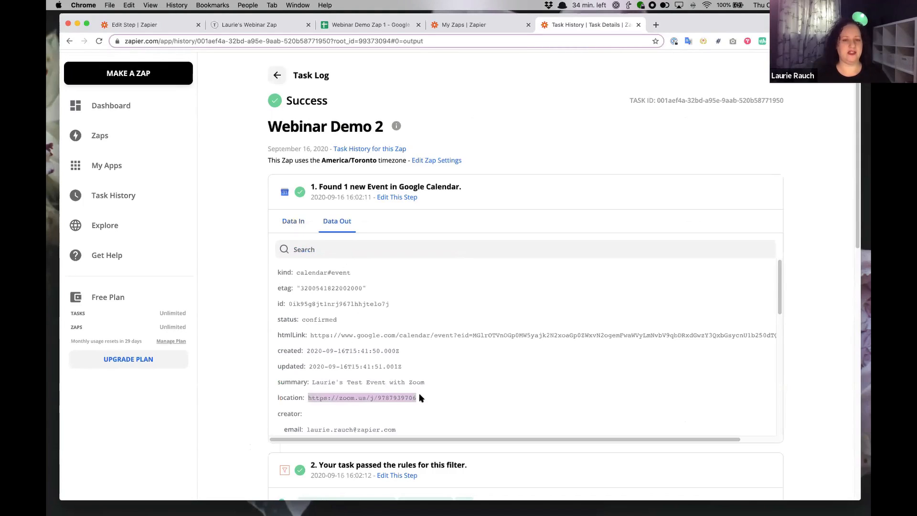
pyautogui.scroll(-3, 221, 331)
pyautogui.scroll(-2, 294, 345)
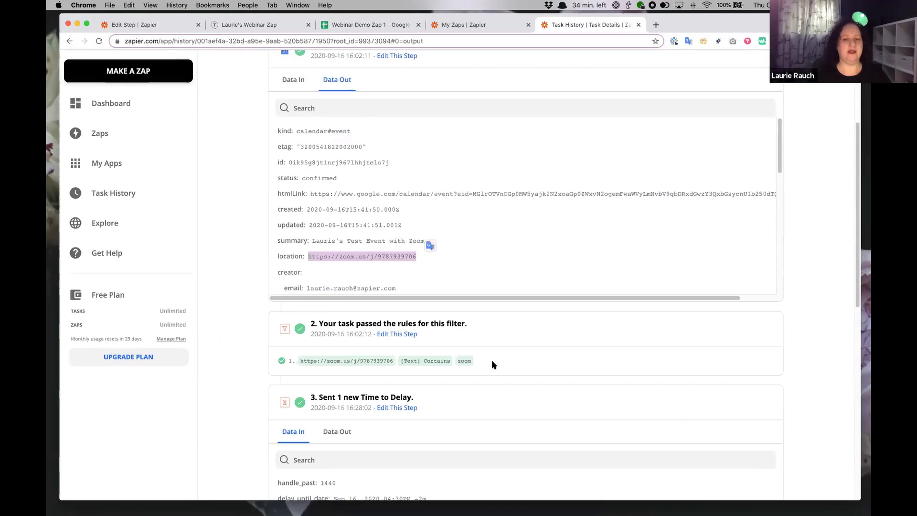
pyautogui.scroll(-5, 213, 325)
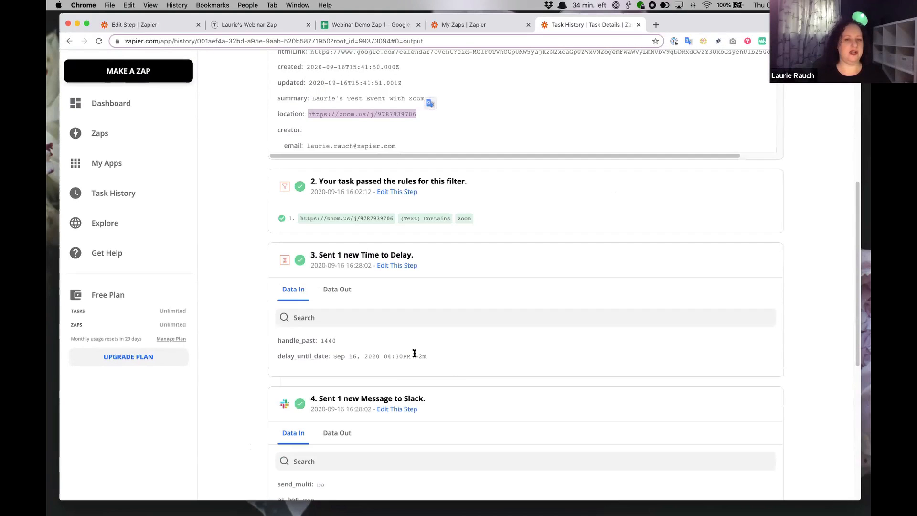
pyautogui.click(348, 296)
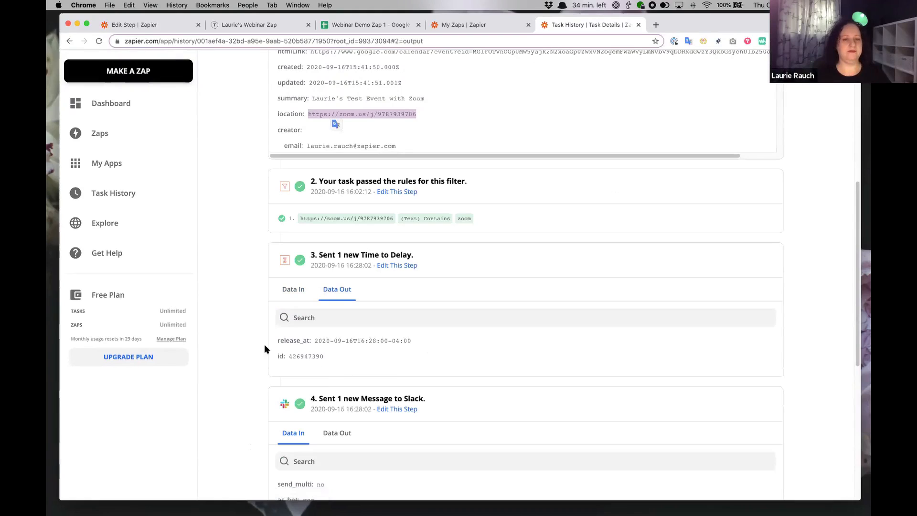
pyautogui.moveTo(356, 342); pyautogui.dragTo(412, 342)
pyautogui.click(222, 325)
# Review the Slack step's message data, then return to the Webinaring folder of Zaps.
pyautogui.scroll(-4, 344, 324)
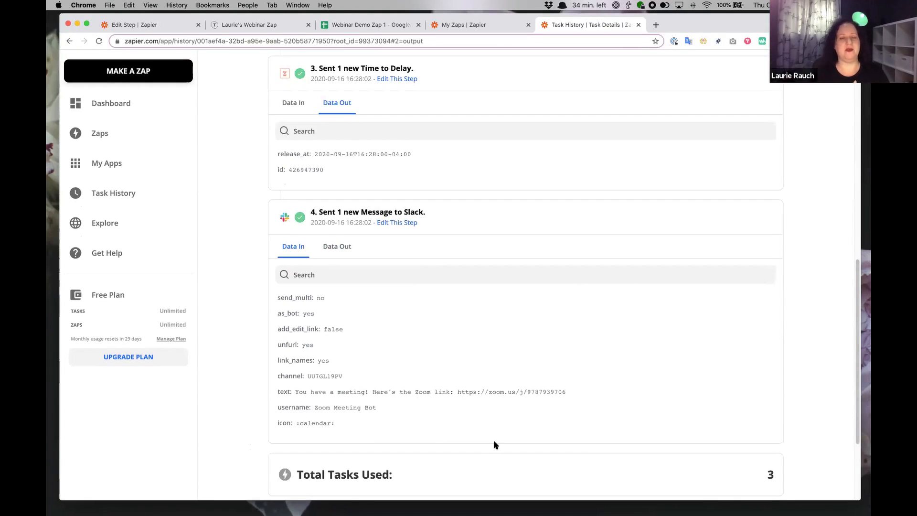
pyautogui.scroll(2, 494, 440)
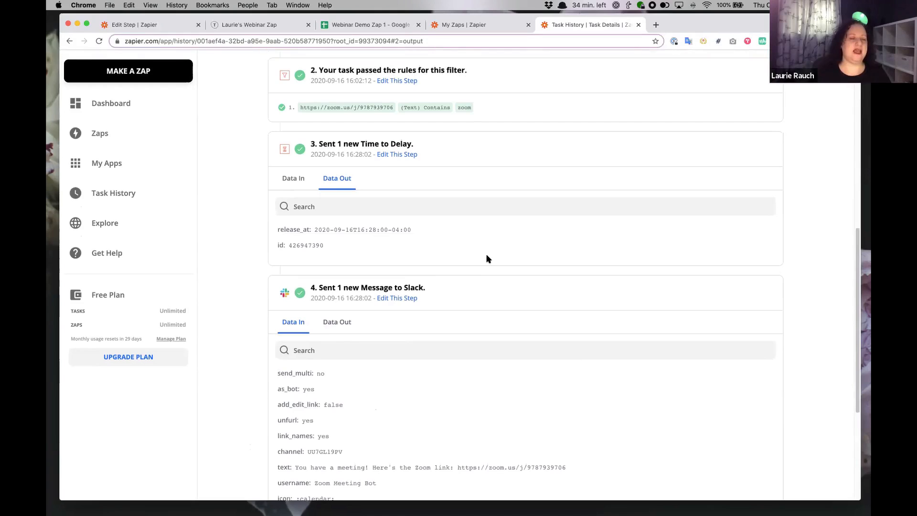
pyautogui.scroll(1, 477, 201)
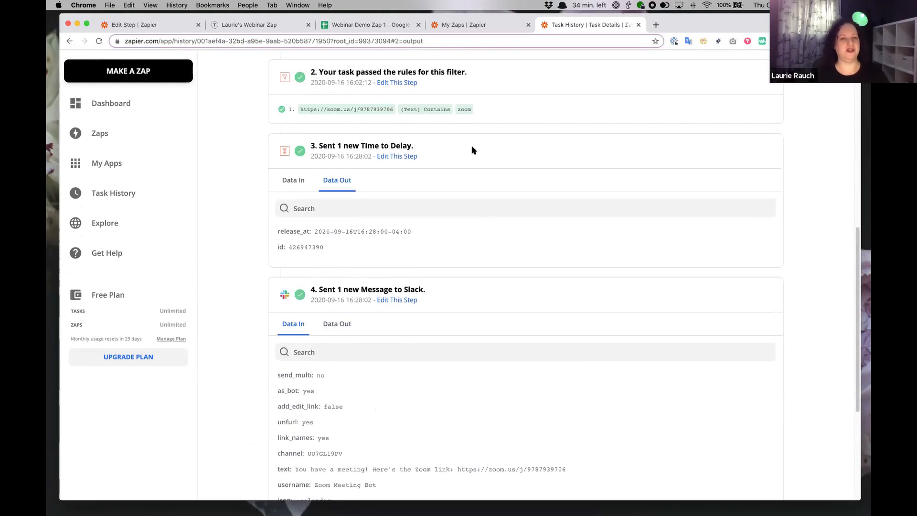
pyautogui.scroll(1, 469, 143)
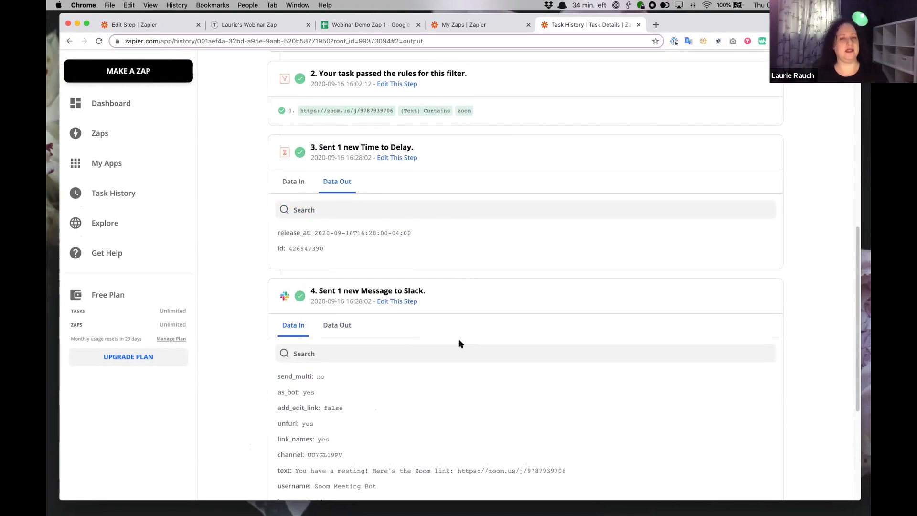
pyautogui.scroll(-5, 462, 343)
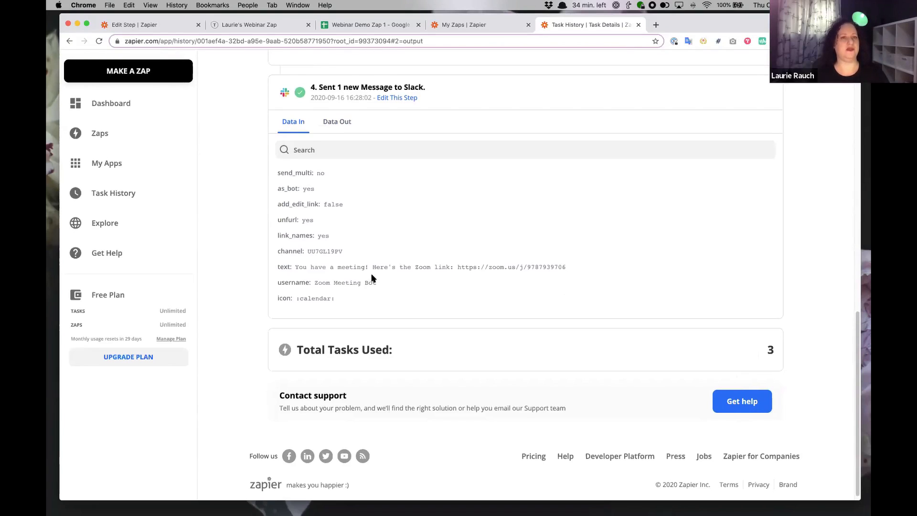
pyautogui.scroll(1, 377, 277)
pyautogui.scroll(6, 287, 213)
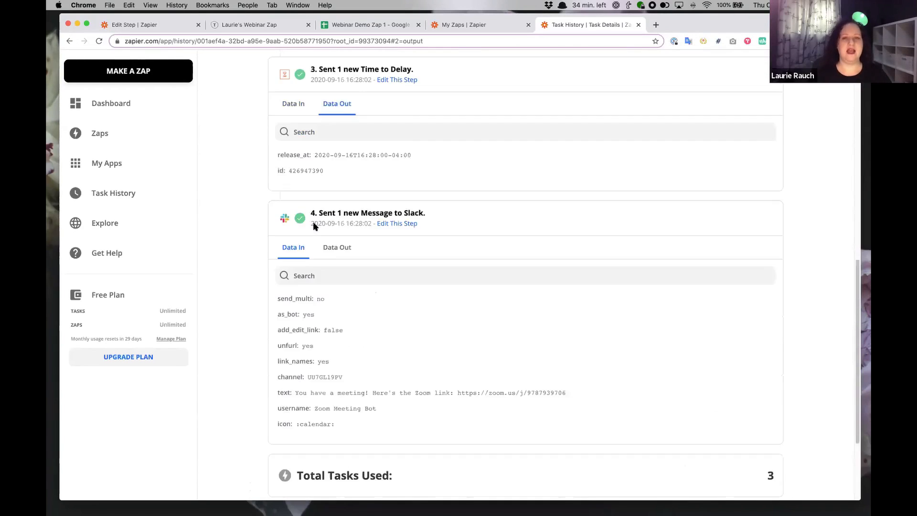
pyautogui.scroll(-7, 798, 432)
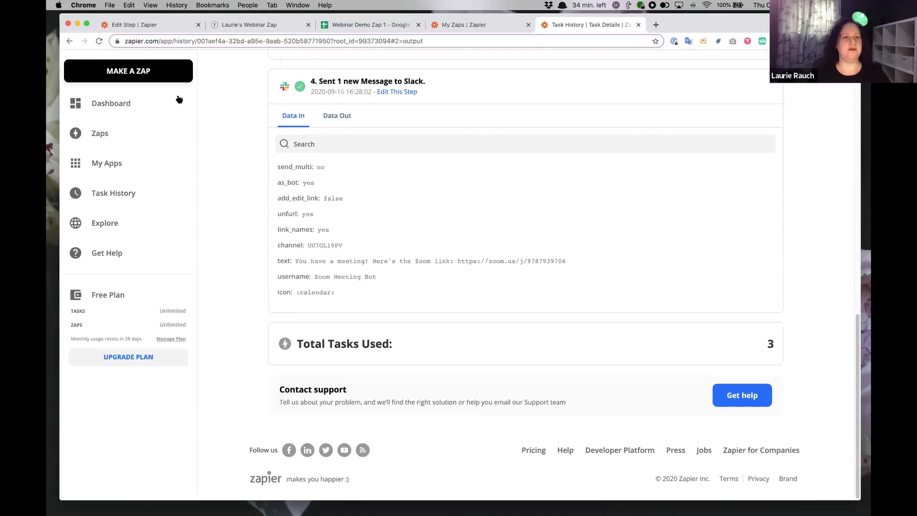
pyautogui.rightClick(71, 43)
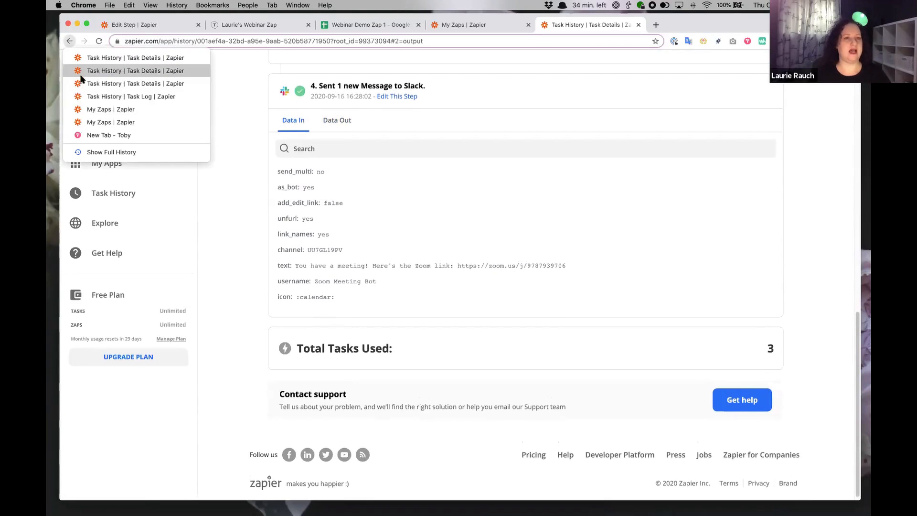
pyautogui.click(82, 91)
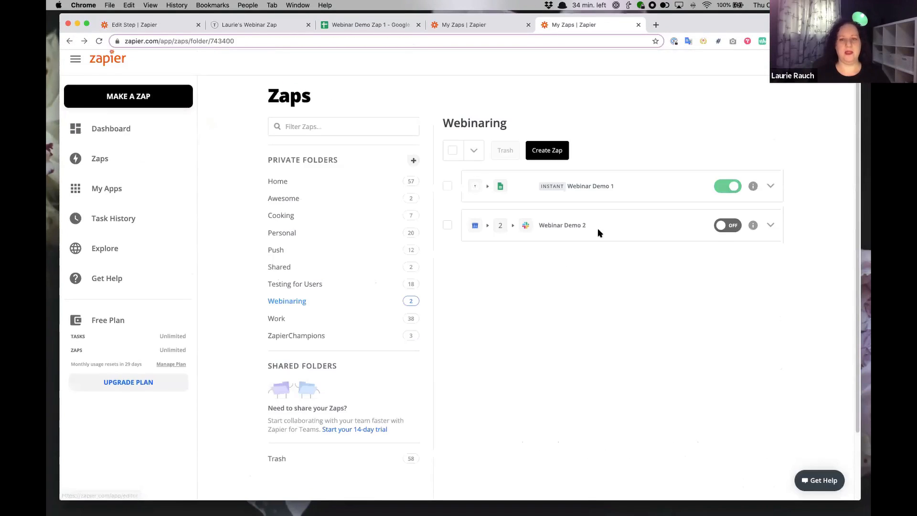